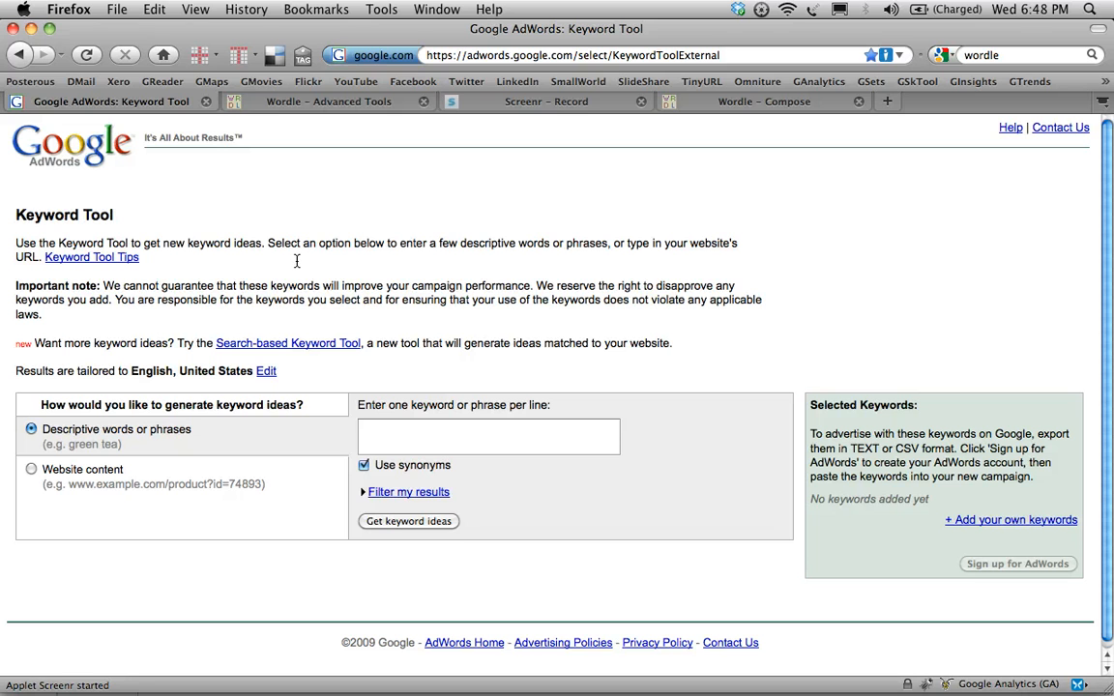
# - Generate keyword ideas for the descriptive words data, marketing and analytics, one per line
pyautogui.click(378, 428)
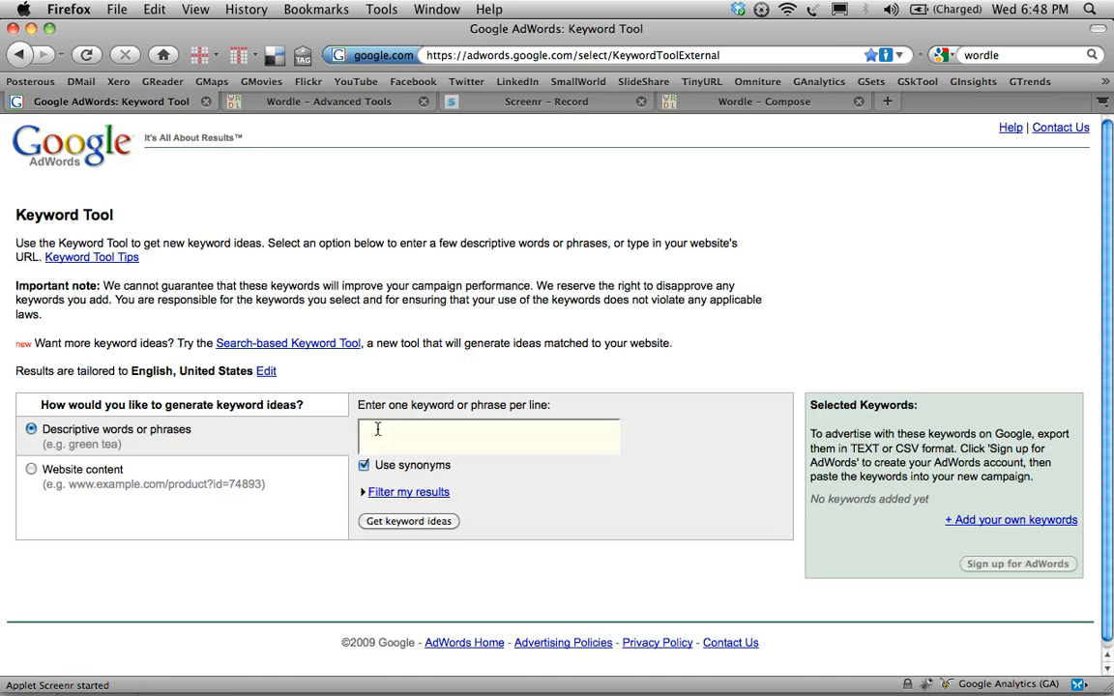
pyautogui.write('data')
pyautogui.press('Return')
pyautogui.write('marketing')
pyautogui.press('Return')
pyautogui.write('analytics')
pyautogui.click(392, 522)
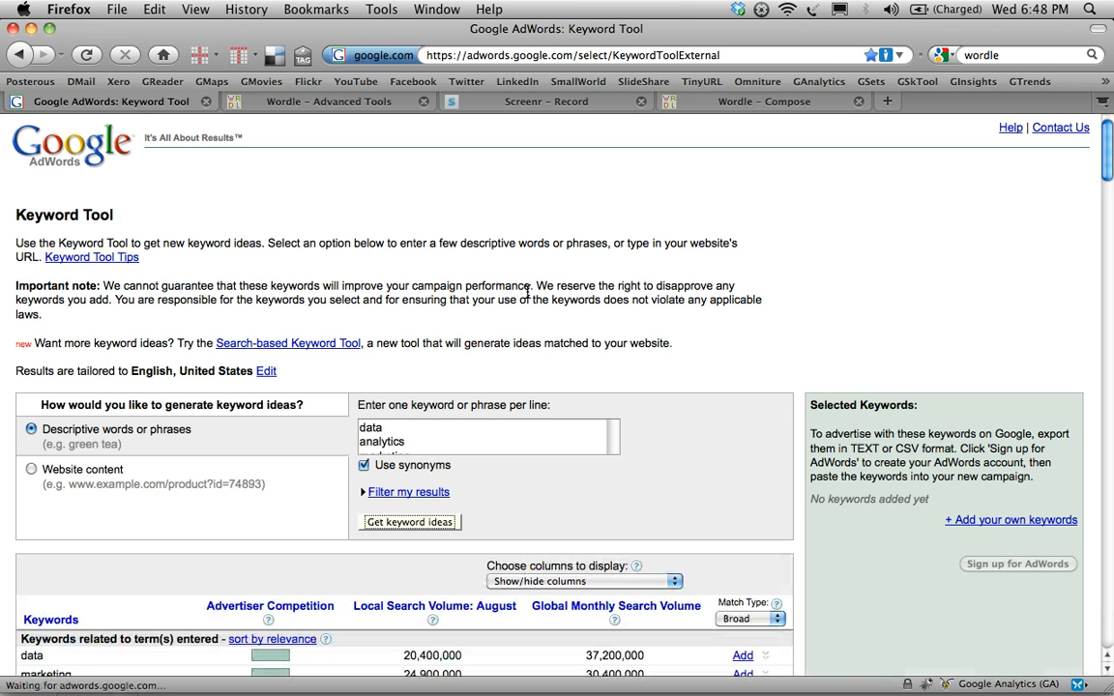
# - Review the related keywords and their search volumes through to the download options for all keywords
pyautogui.scroll(-5, 528, 292)
pyautogui.scroll(-2, 527, 292)
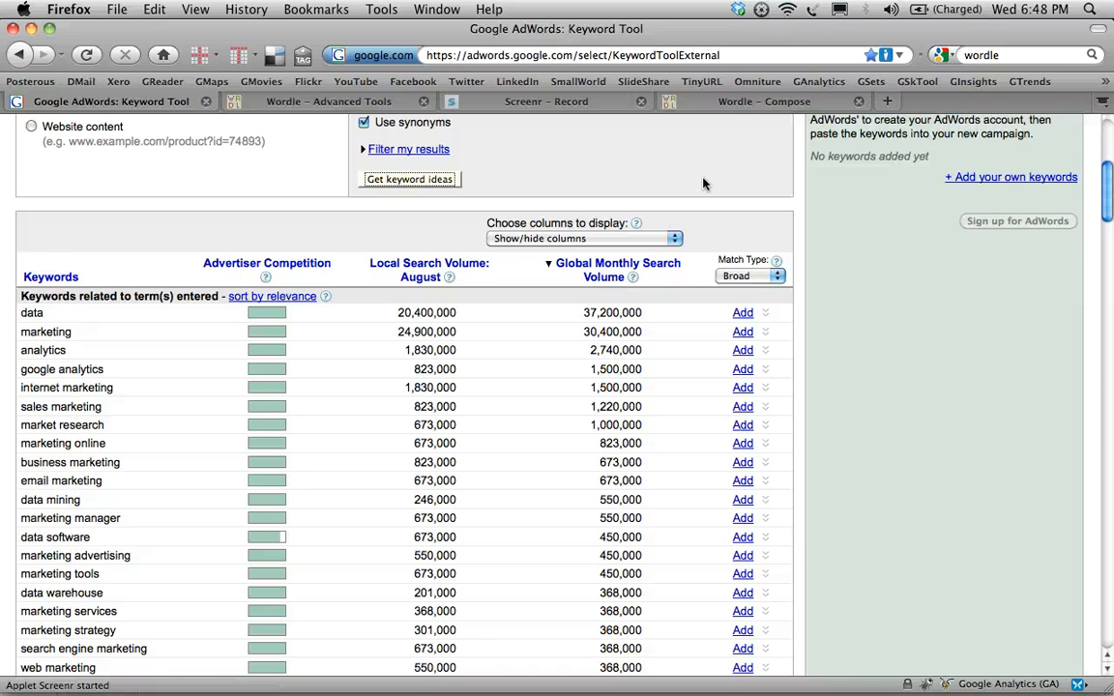
pyautogui.scroll(-3, 703, 183)
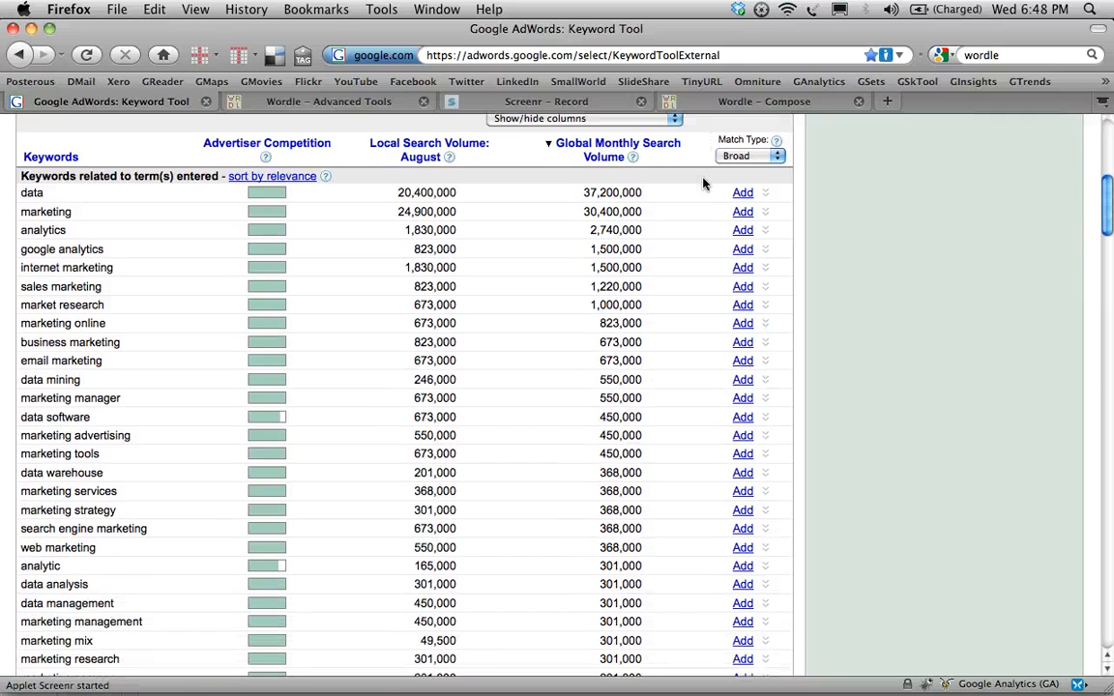
pyautogui.scroll(-1, 704, 181)
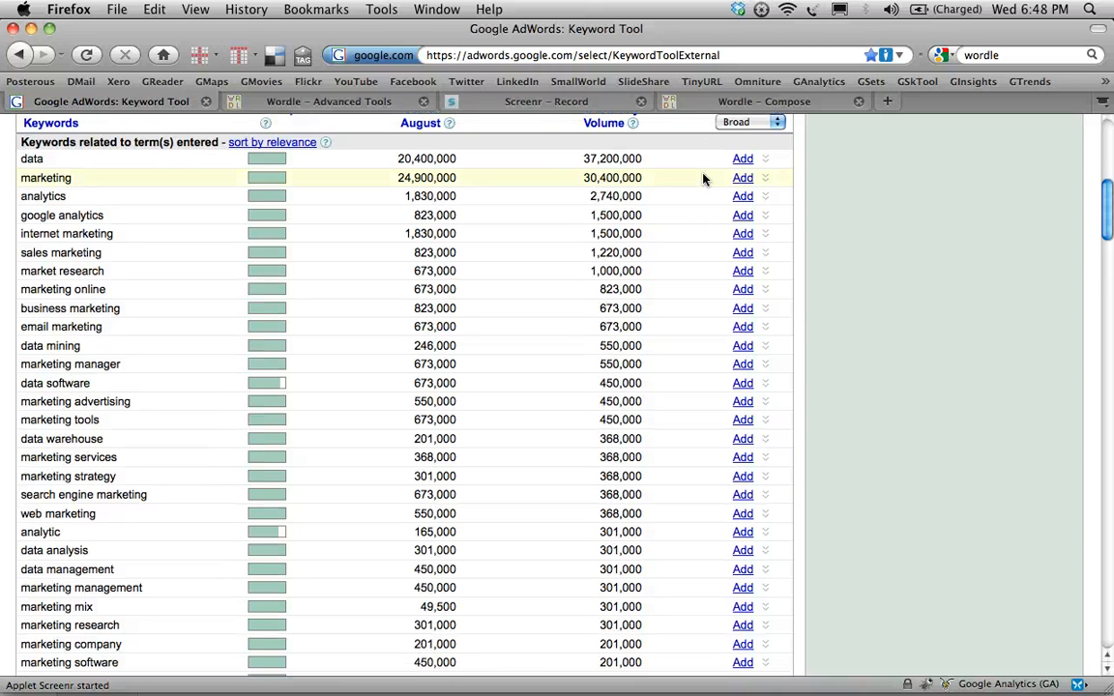
pyautogui.scroll(-6, 703, 178)
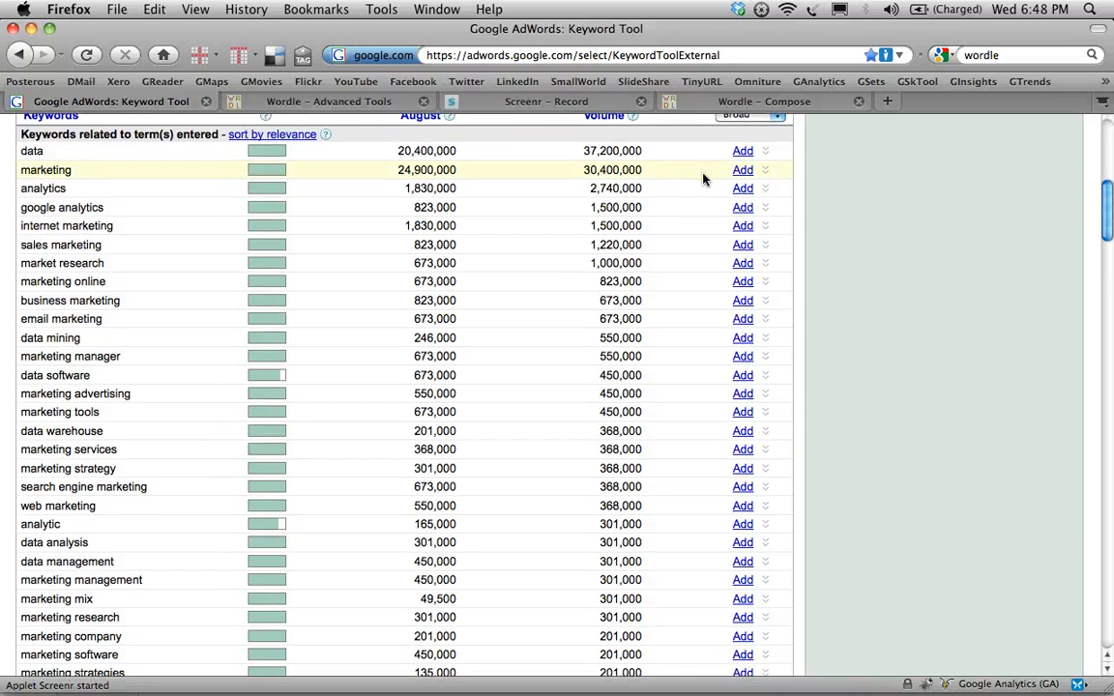
pyautogui.scroll(-20, 703, 178)
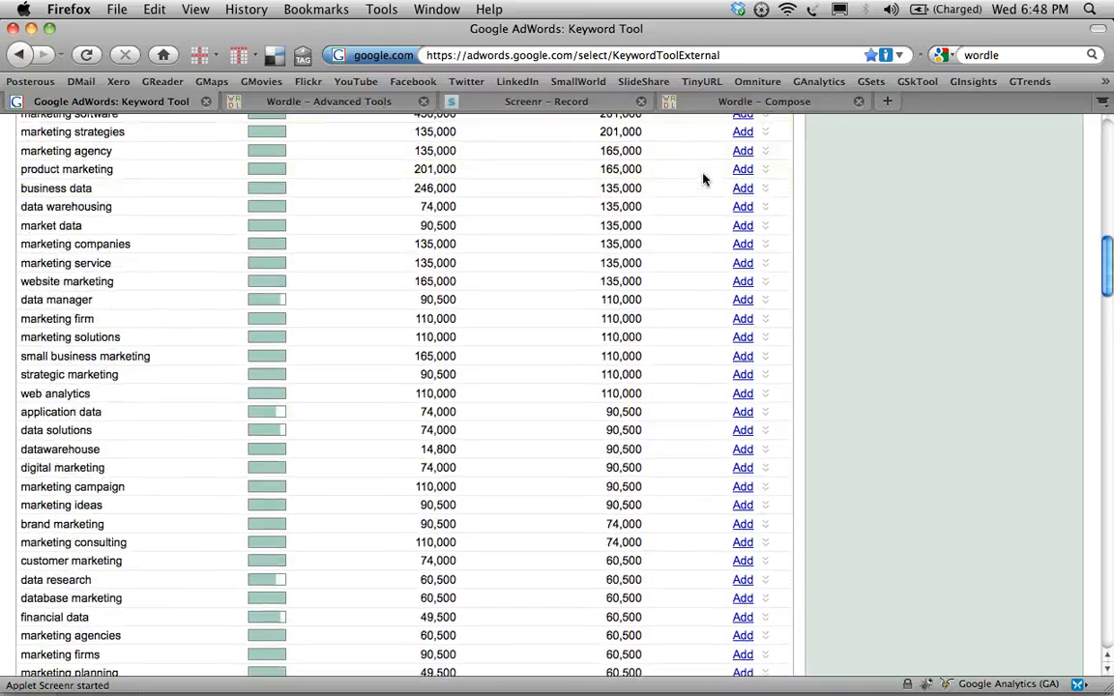
pyautogui.scroll(-20, 703, 179)
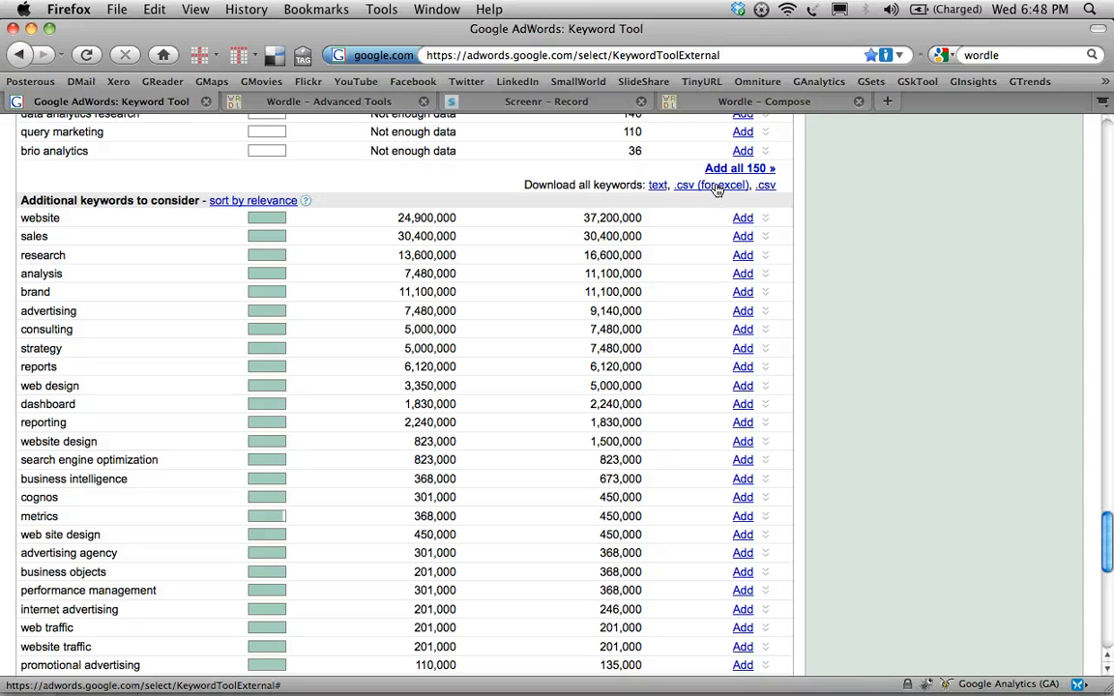
# - Switch to keywords.csv in Excel and delete the Advertiser Competition and Local Search Volume: August columns
pyautogui.press('F9')
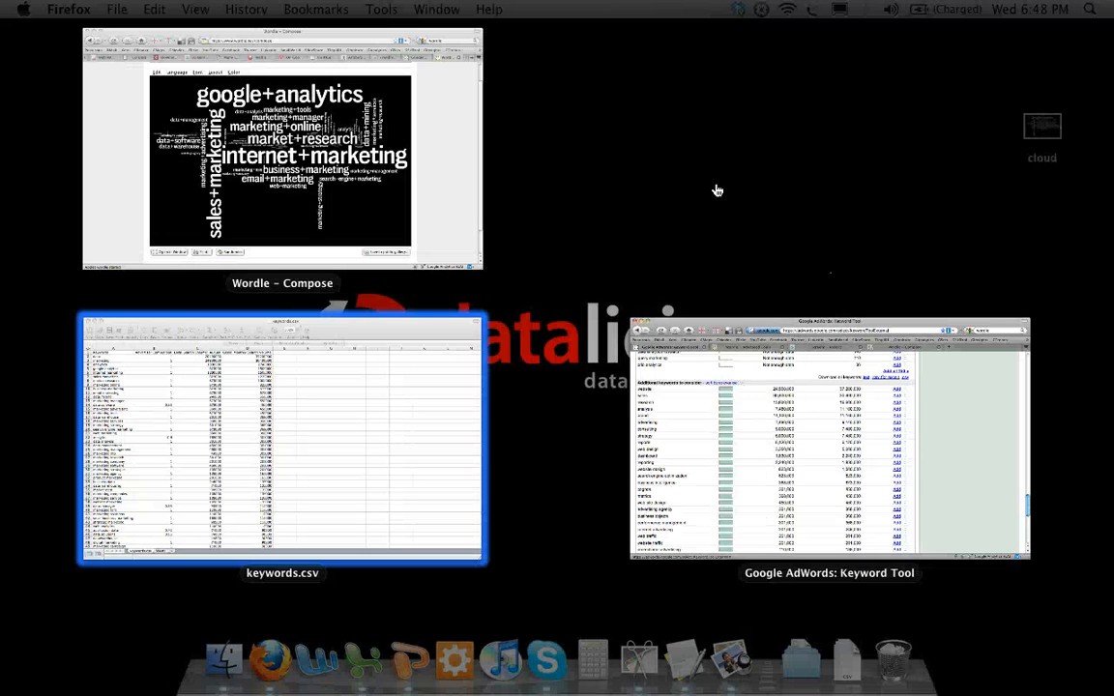
pyautogui.click(397, 443)
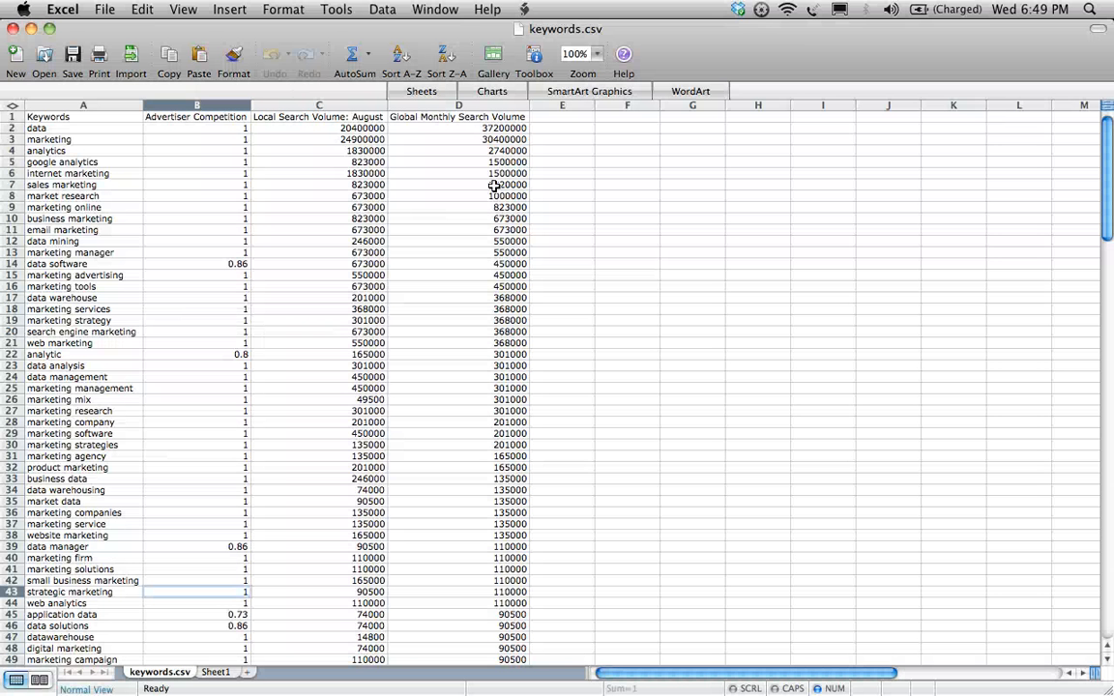
pyautogui.click(70, 144)
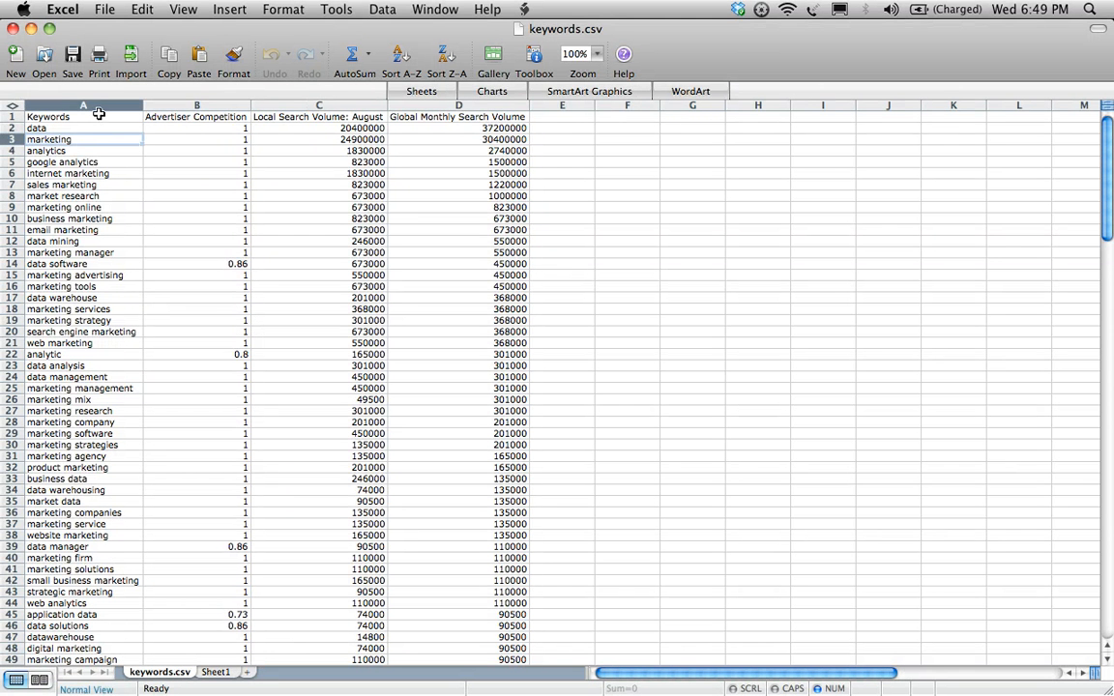
pyautogui.click(87, 115)
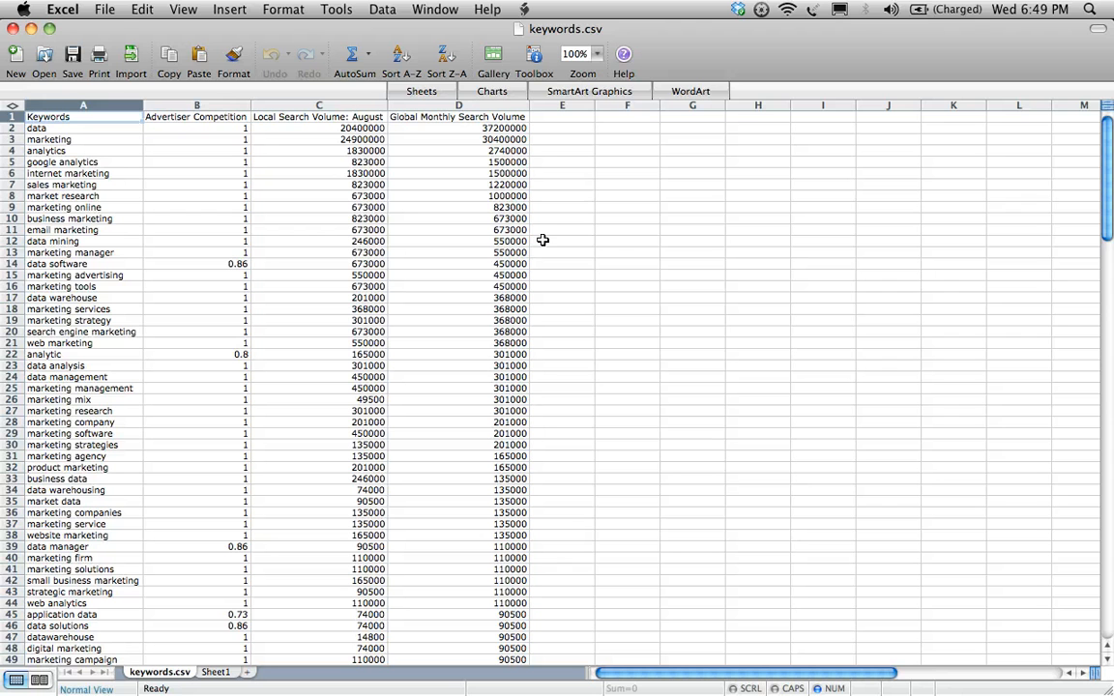
pyautogui.click(226, 103)
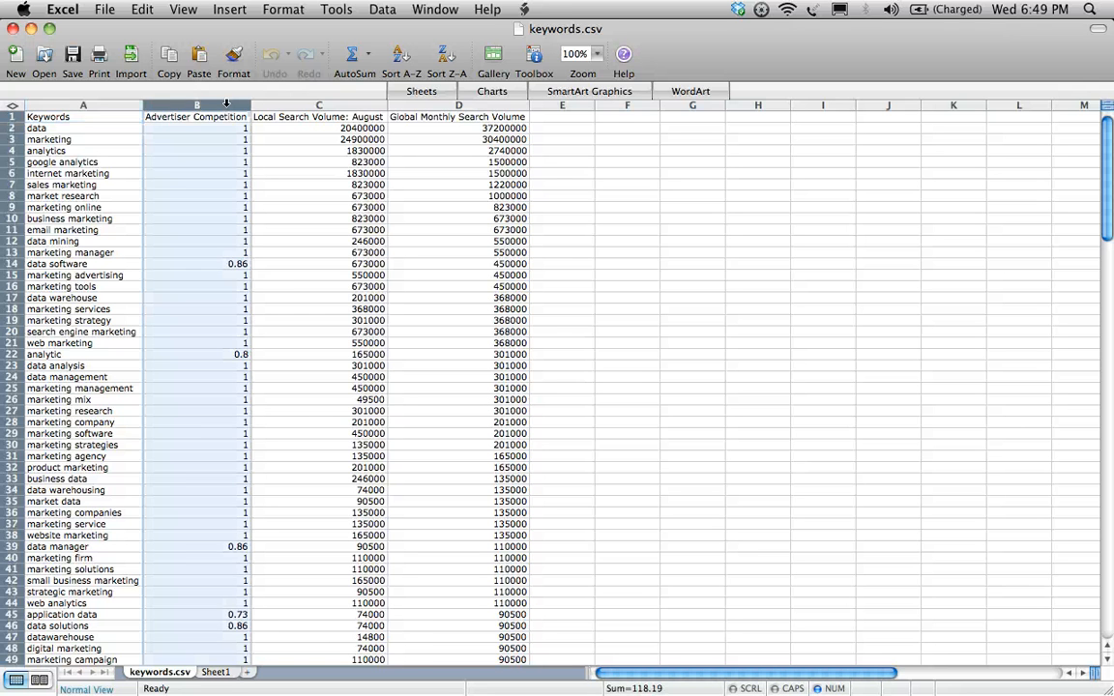
pyautogui.moveTo(246, 103); pyautogui.dragTo(266, 101)
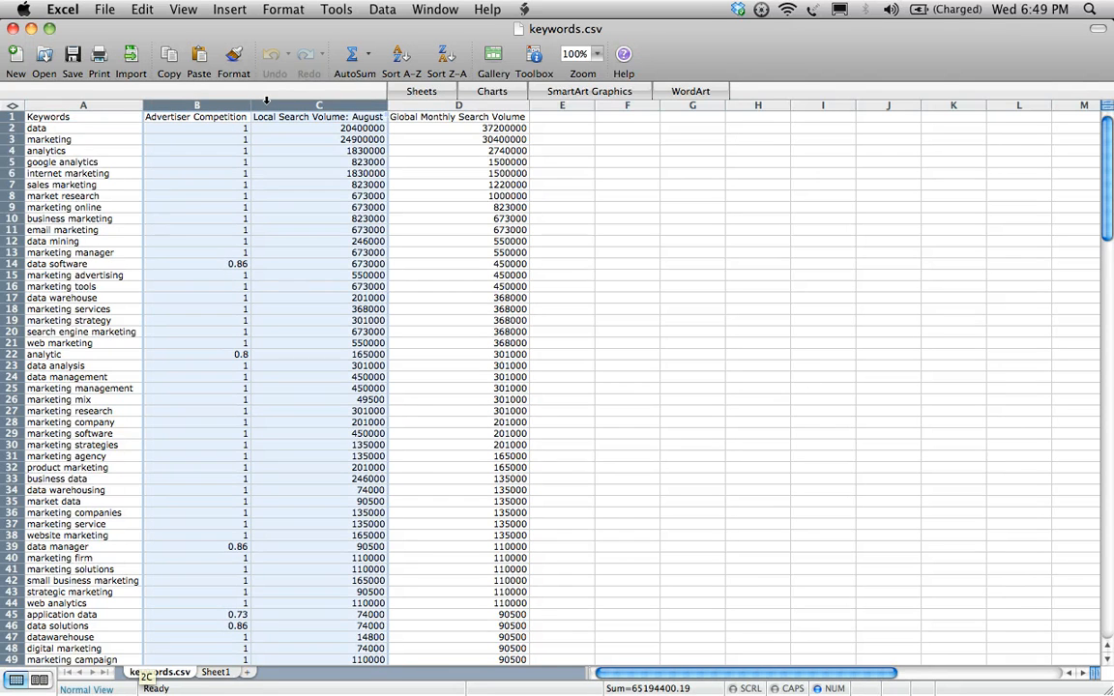
pyautogui.rightClick(271, 101)
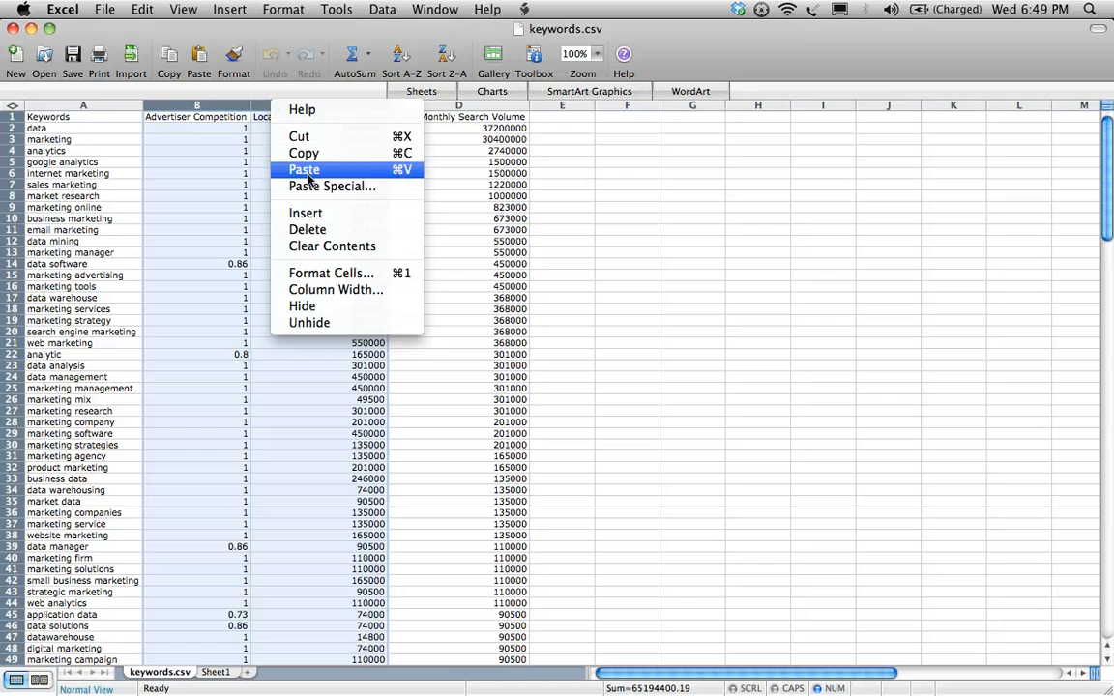
pyautogui.click(299, 230)
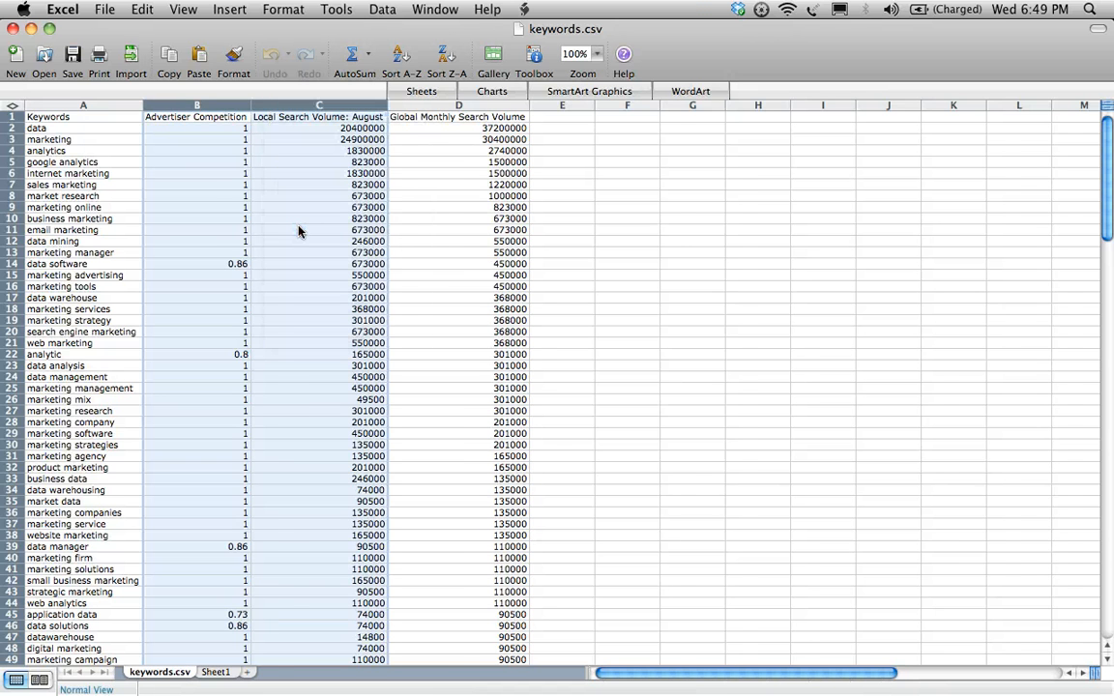
pyautogui.click(179, 140)
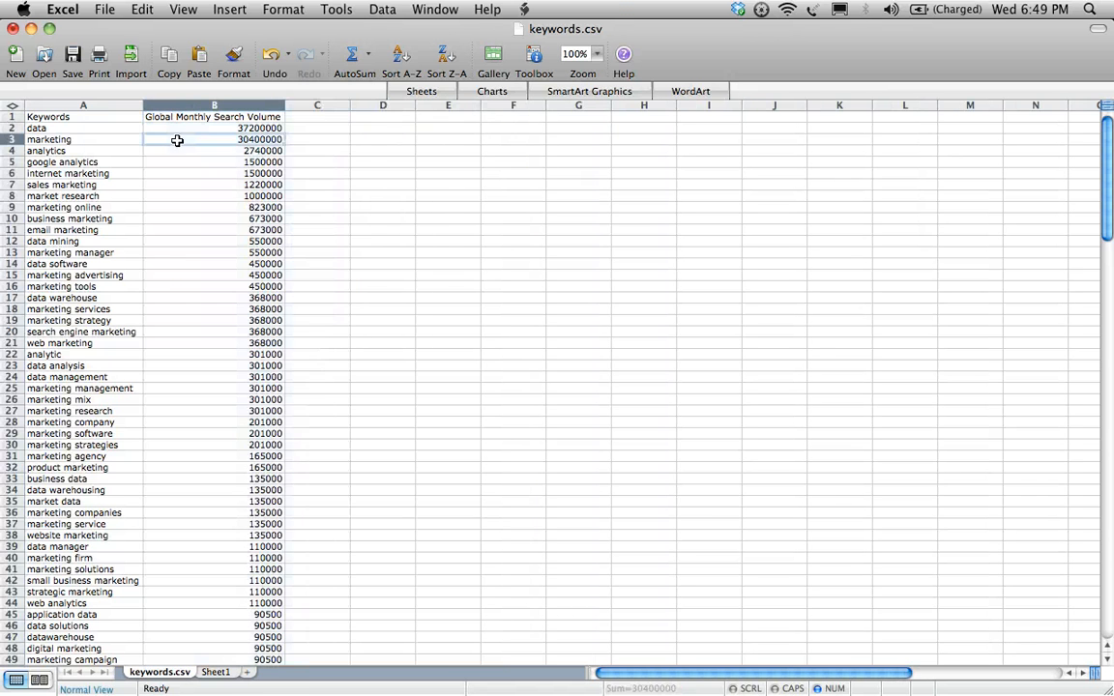
# - Delete the header row above the keyword list
pyautogui.click(8, 116)
pyautogui.rightClick(7, 116)
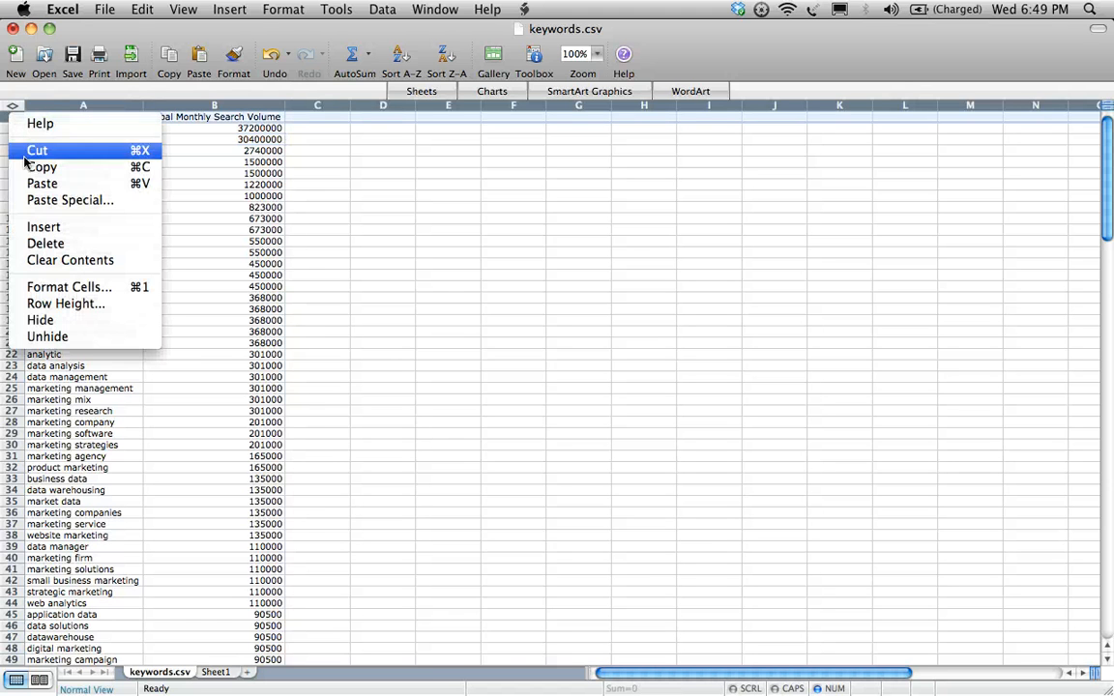
pyautogui.click(46, 244)
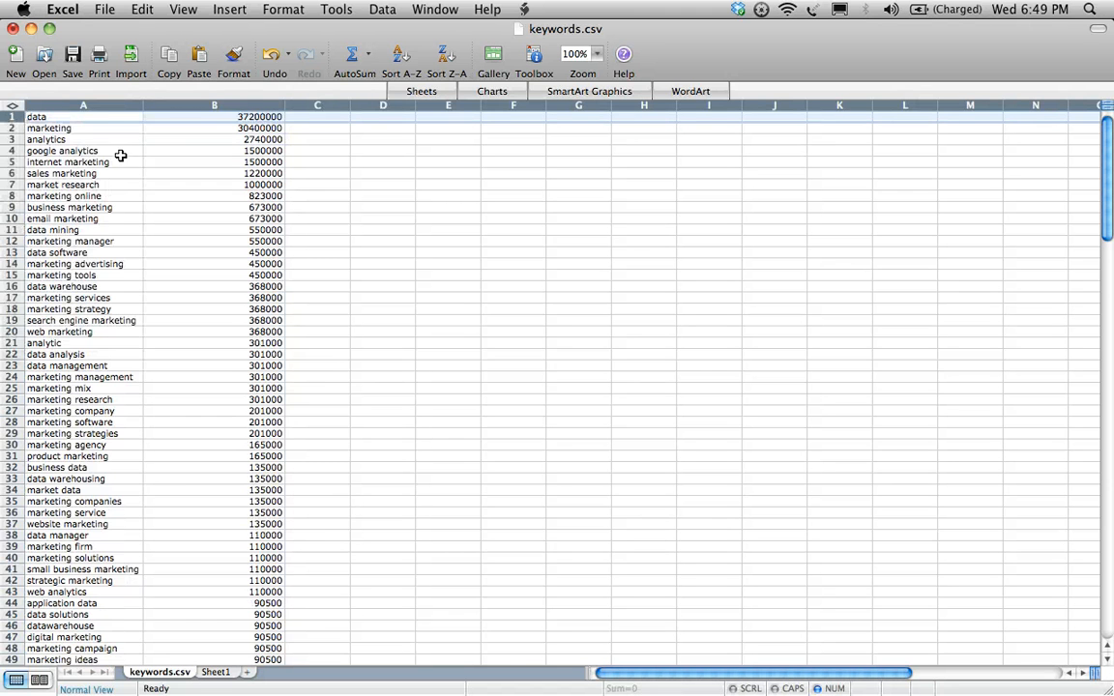
# - Insert an empty column between the keywords and their search volumes, and enter a colon in cell B1
pyautogui.rightClick(162, 106)
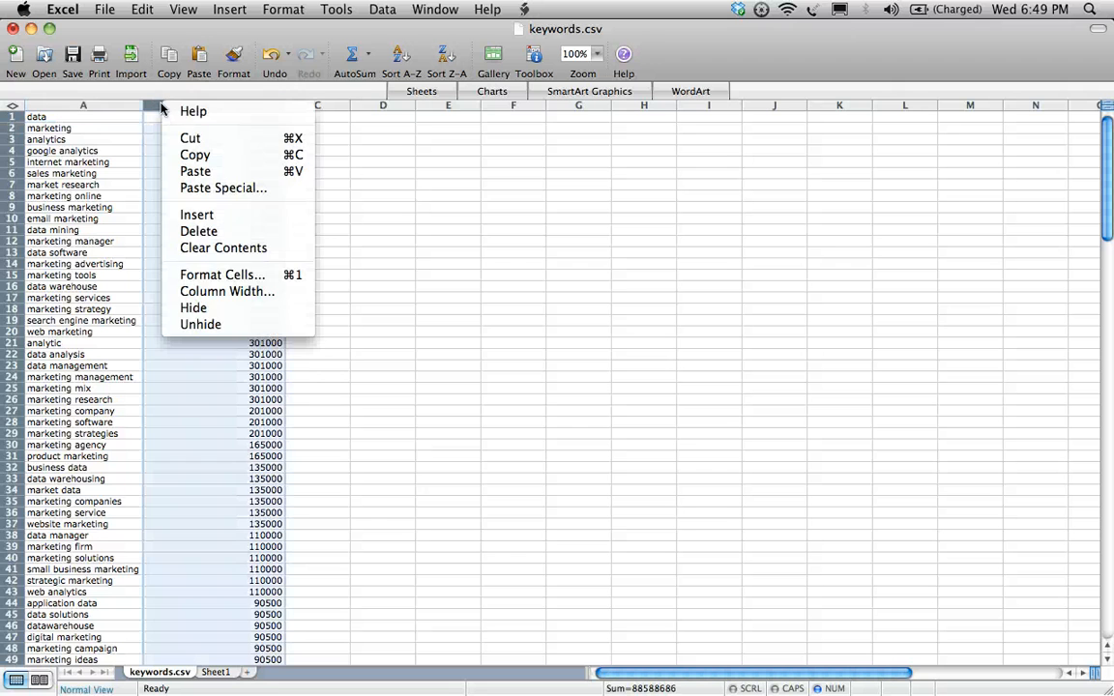
pyautogui.click(189, 216)
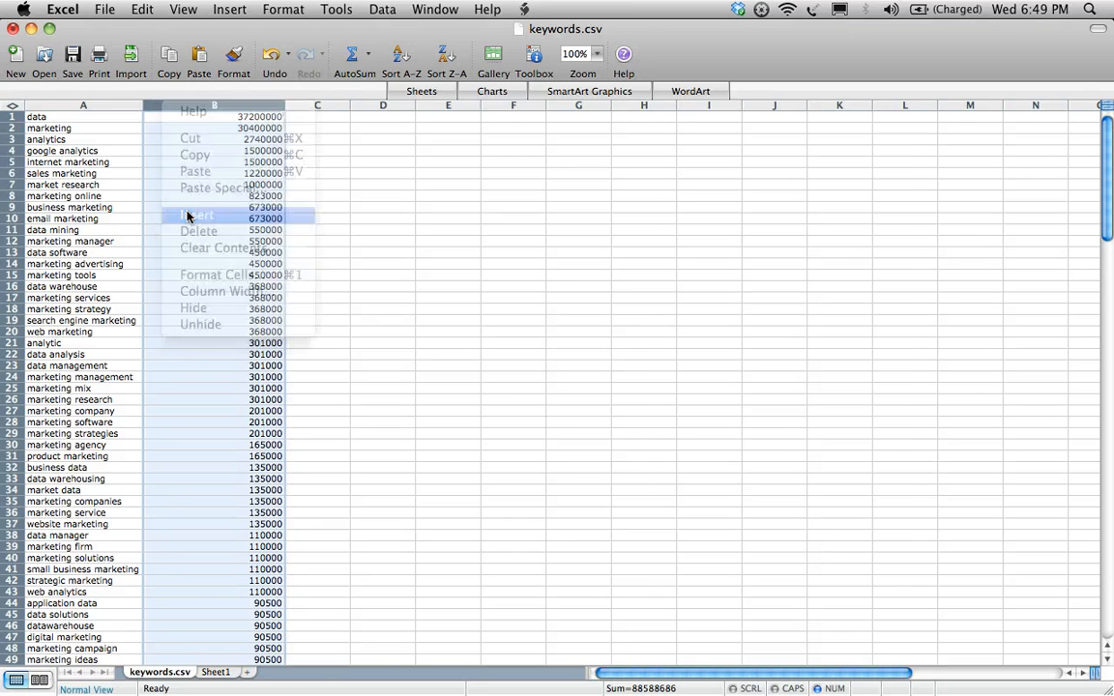
pyautogui.click(198, 118)
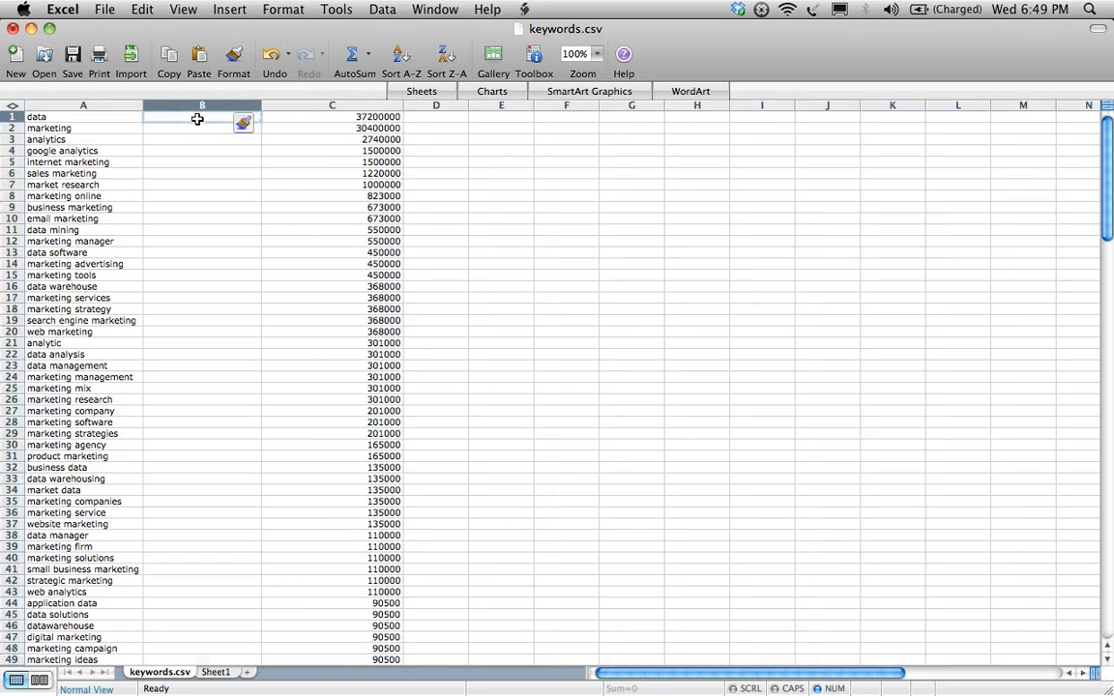
pyautogui.doubleClick(197, 118)
# - Copy the colon from B1 into the rest of column B, down to the last keyword in row 150
pyautogui.press('super+c')
pyautogui.click(179, 128)
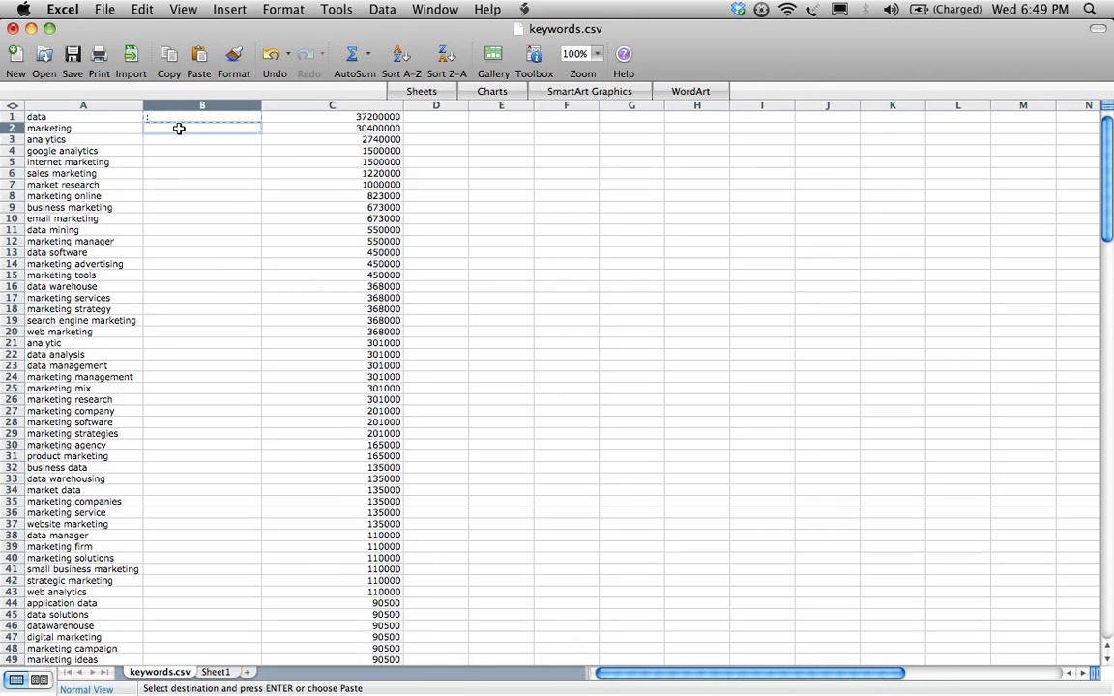
pyautogui.scroll(-20, 179, 129)
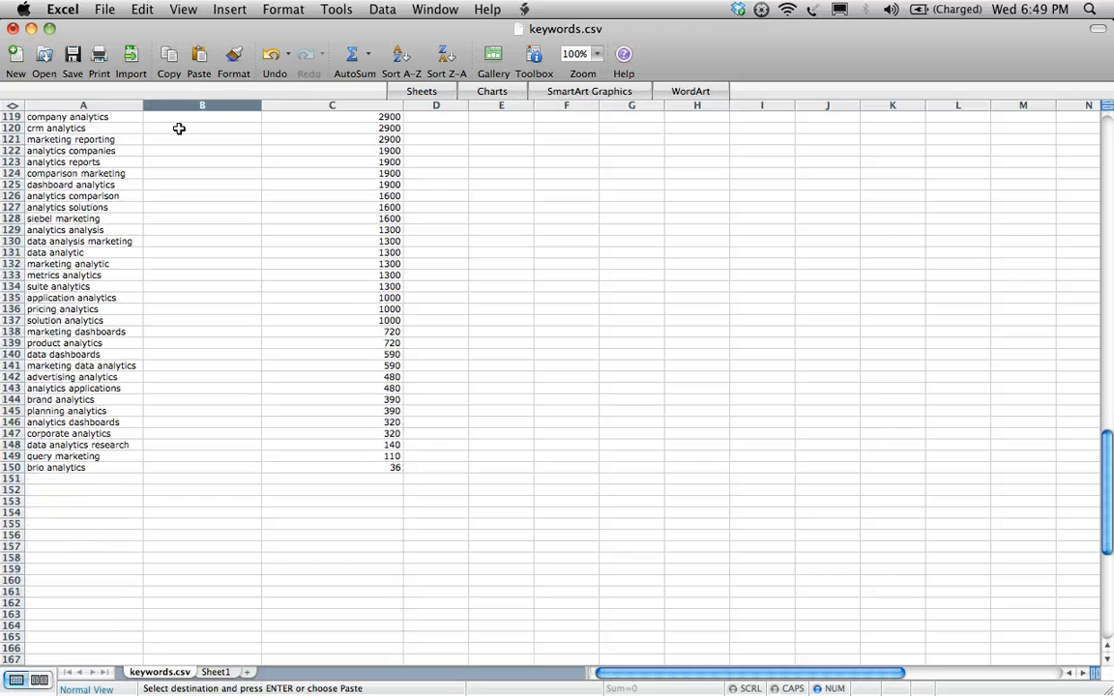
pyautogui.click(179, 129)
pyautogui.scroll(3, 179, 129)
pyautogui.scroll(6, 177, 160)
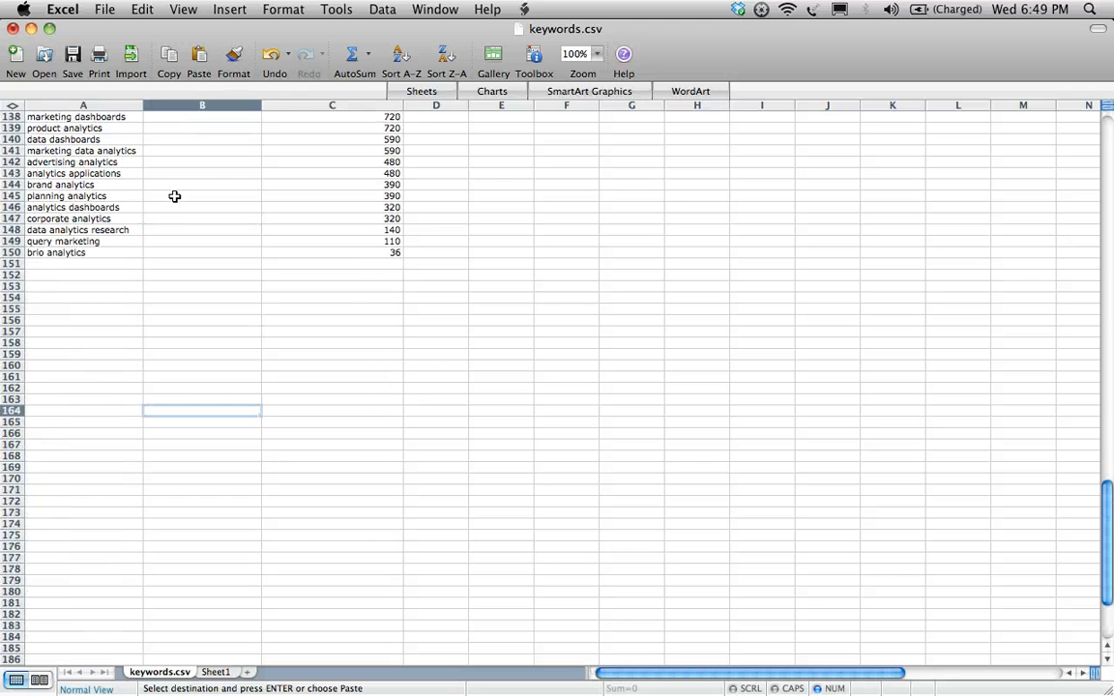
pyautogui.keyDown('shift'); pyautogui.click(170, 250); pyautogui.keyUp('shift')
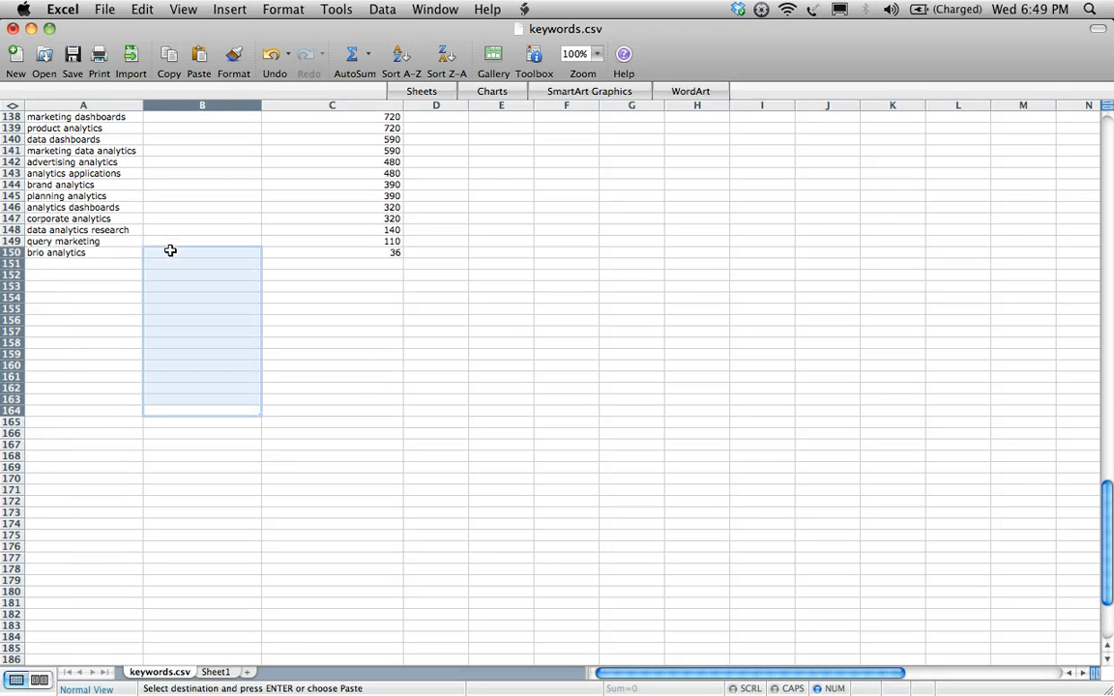
pyautogui.click(181, 252)
pyautogui.scroll(9, 181, 253)
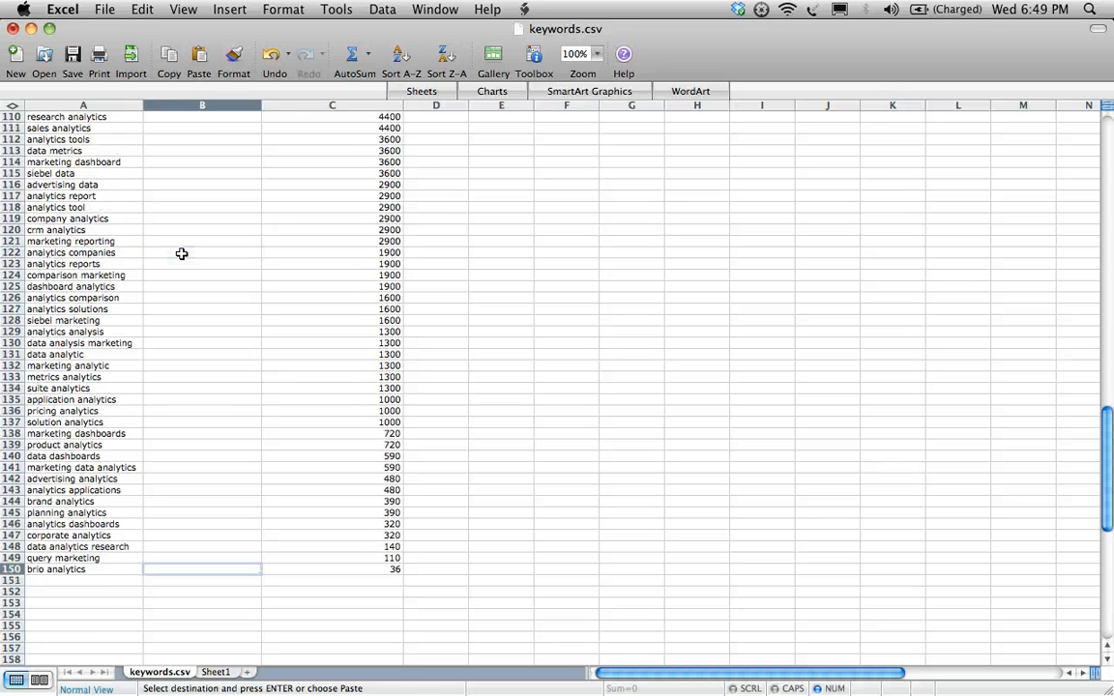
pyautogui.scroll(20, 181, 253)
pyautogui.keyDown('shift'); pyautogui.click(192, 127); pyautogui.keyUp('shift')
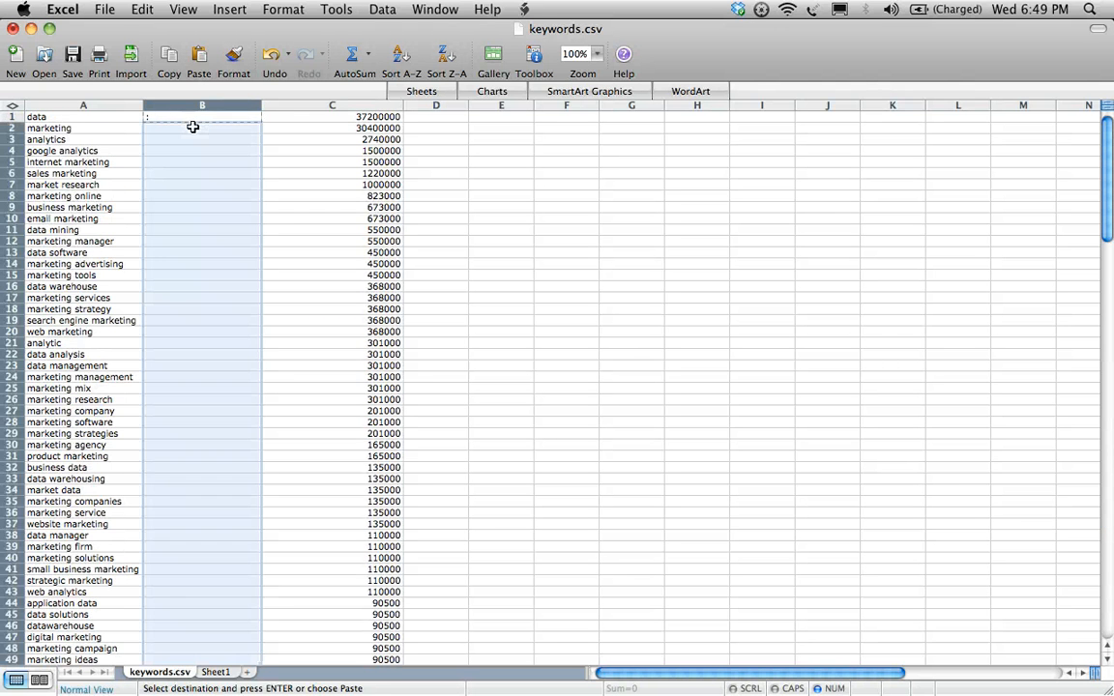
pyautogui.press('super+v')
# - Fit the widths of columns B and C to their contents
pyautogui.doubleClick(260, 105)
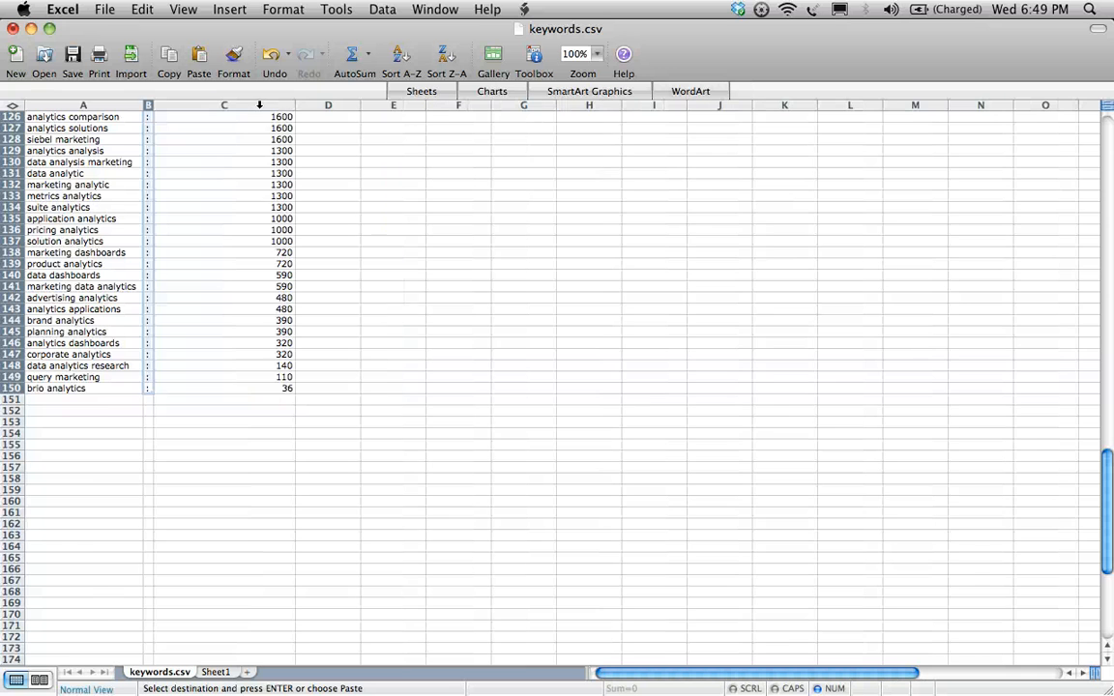
pyautogui.scroll(20, 170, 185)
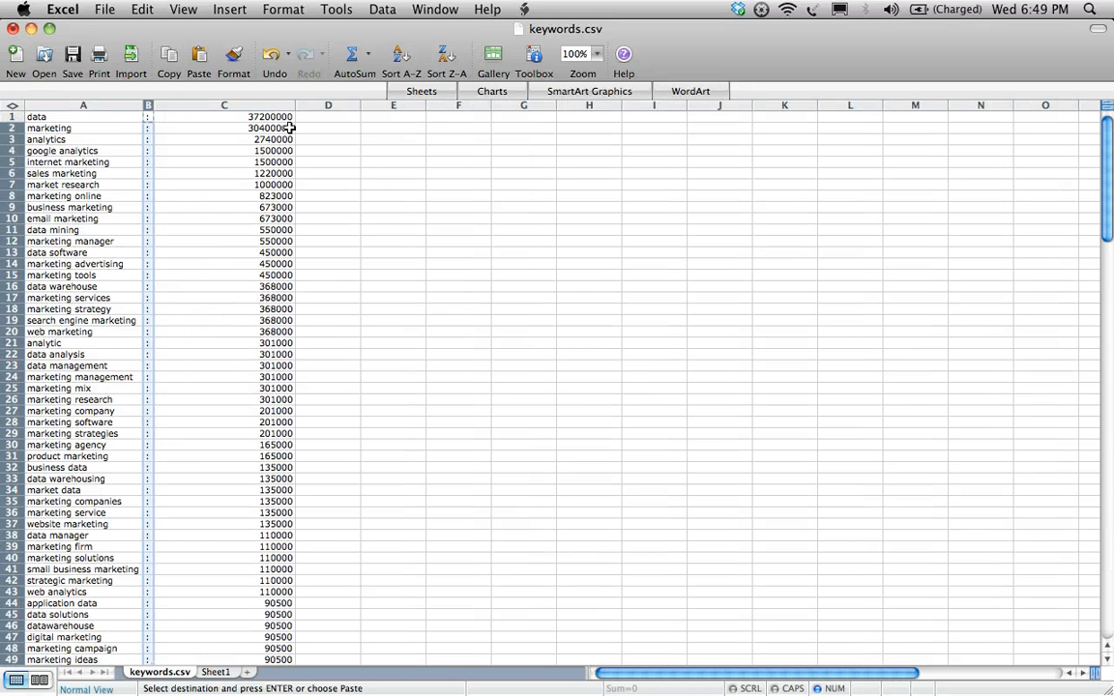
pyautogui.doubleClick(297, 106)
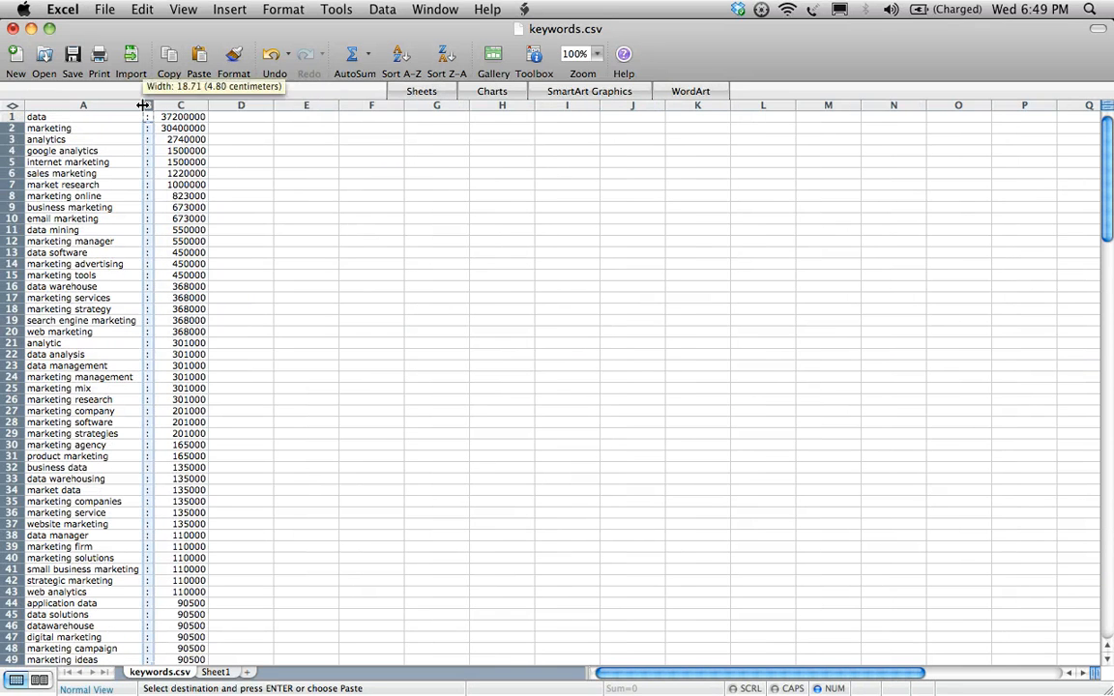
# - Replace every space in the column A keywords with a plus sign using Replace All
pyautogui.click(110, 117)
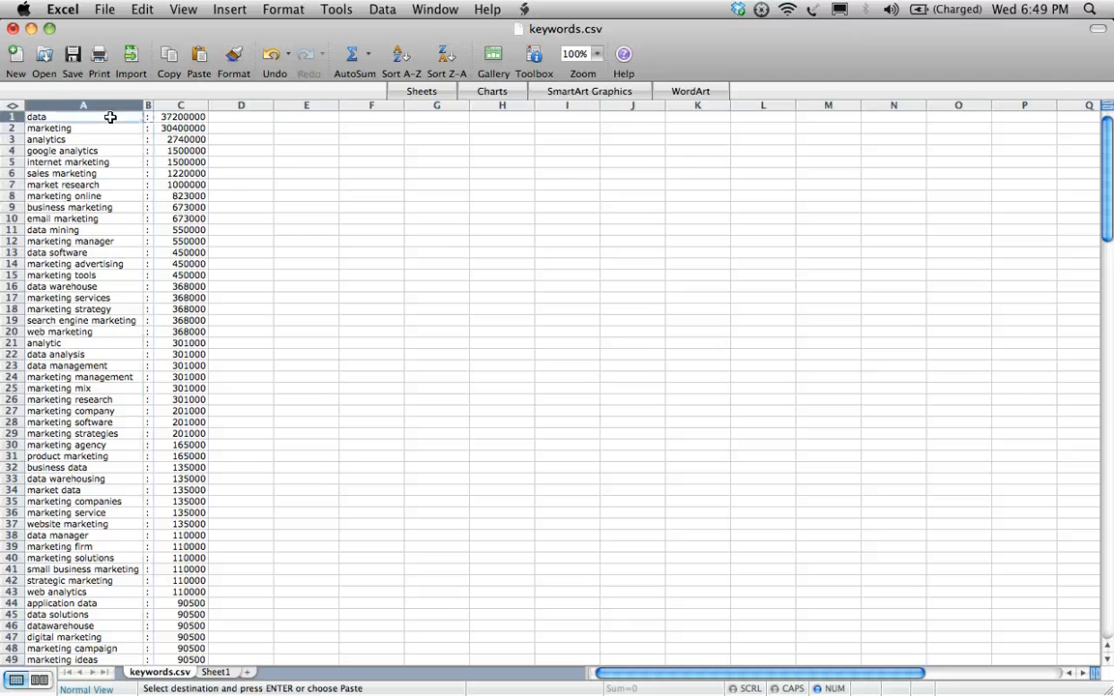
pyautogui.click(81, 264)
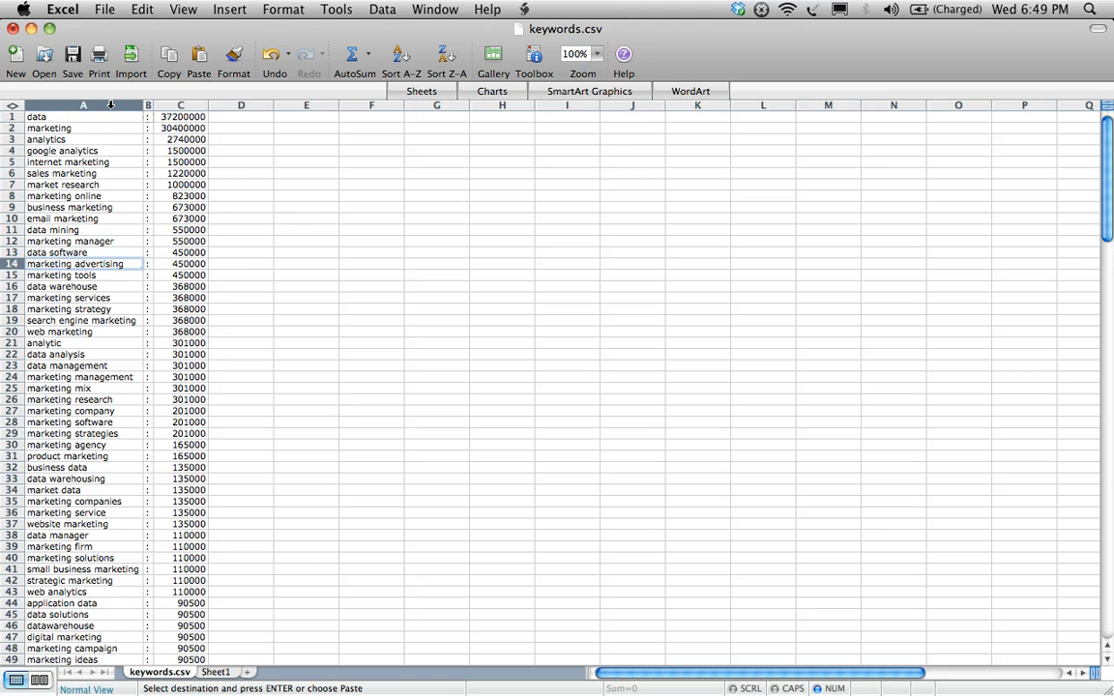
pyautogui.rightClick(110, 105)
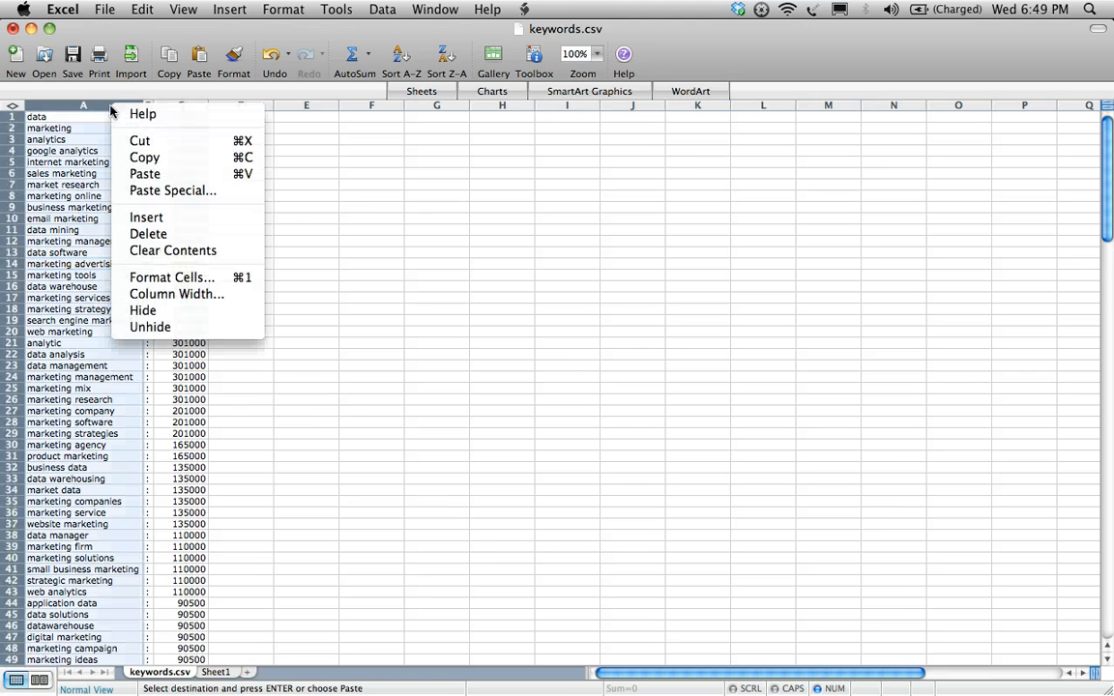
pyautogui.click(134, 14)
pyautogui.click(134, 13)
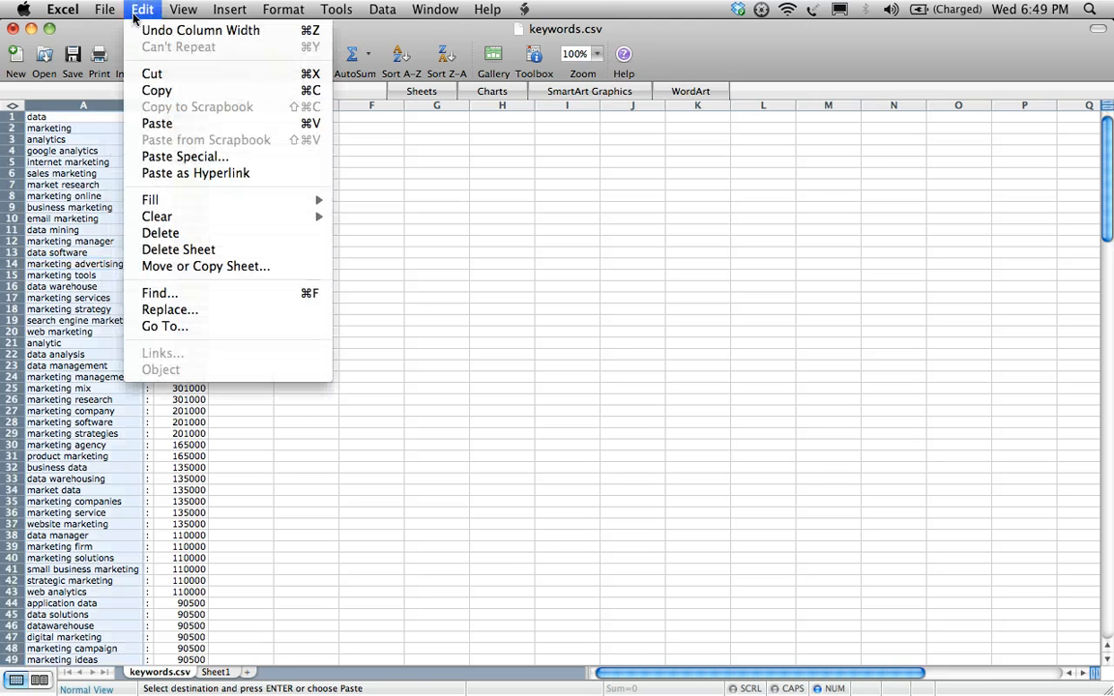
pyautogui.click(184, 309)
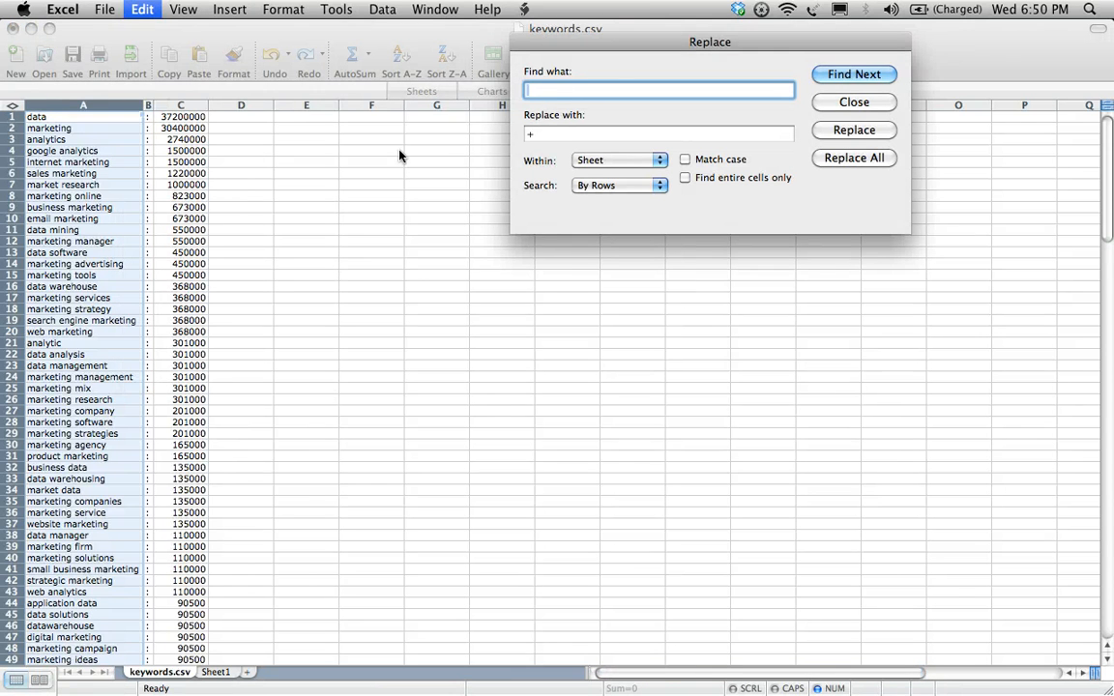
pyautogui.click(745, 134)
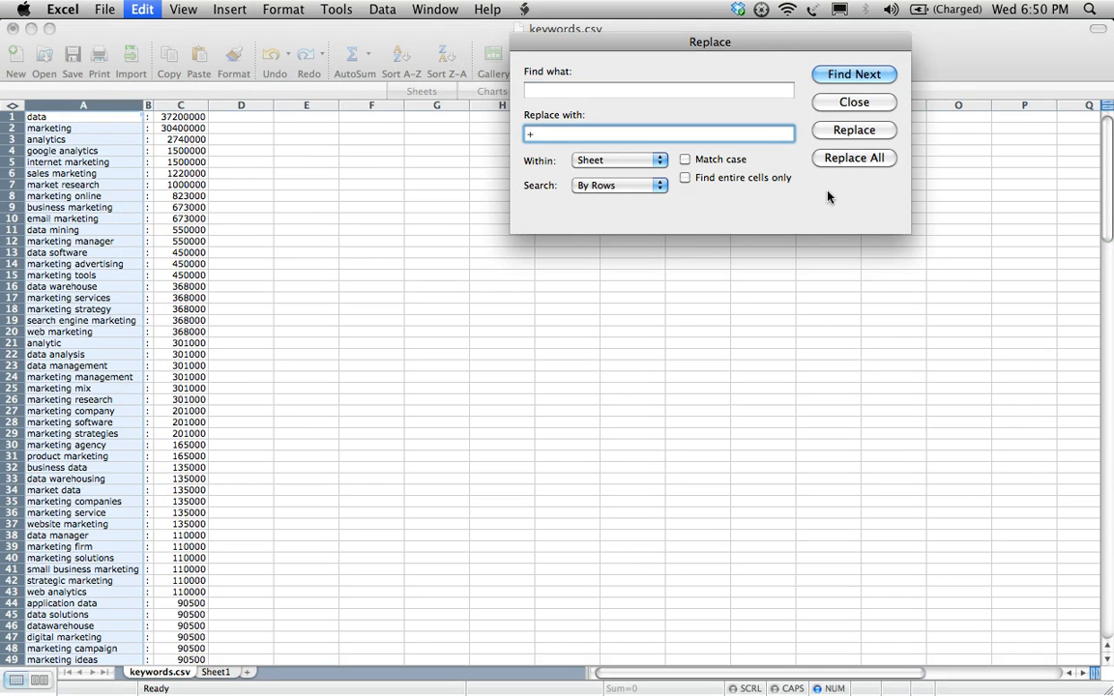
pyautogui.click(852, 159)
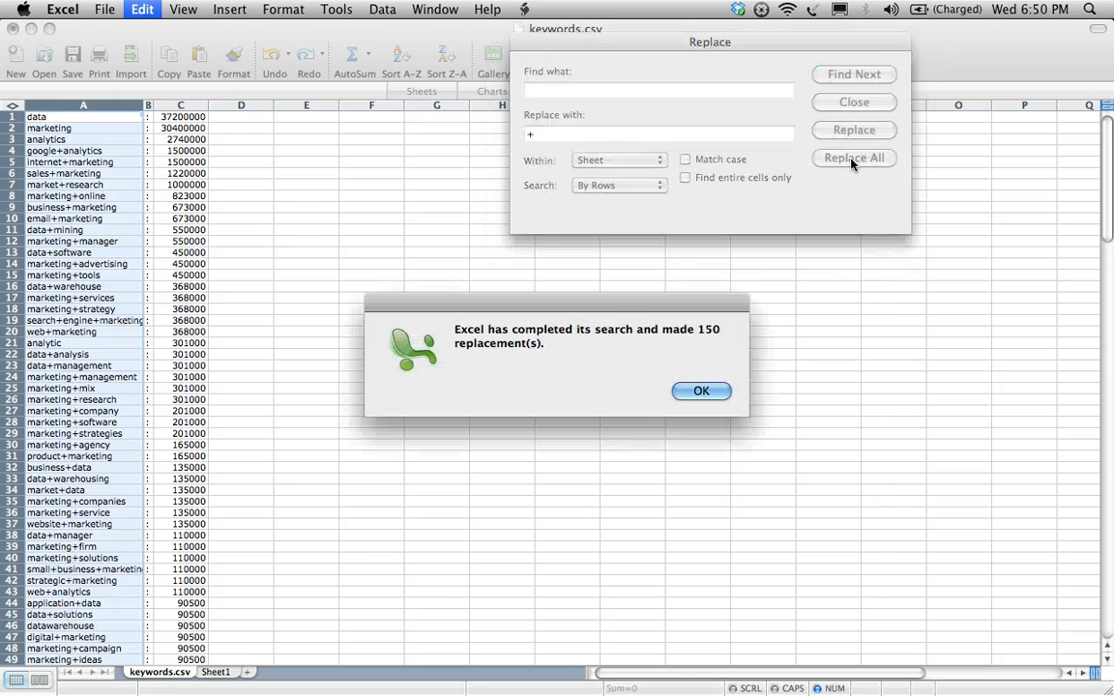
pyautogui.click(703, 392)
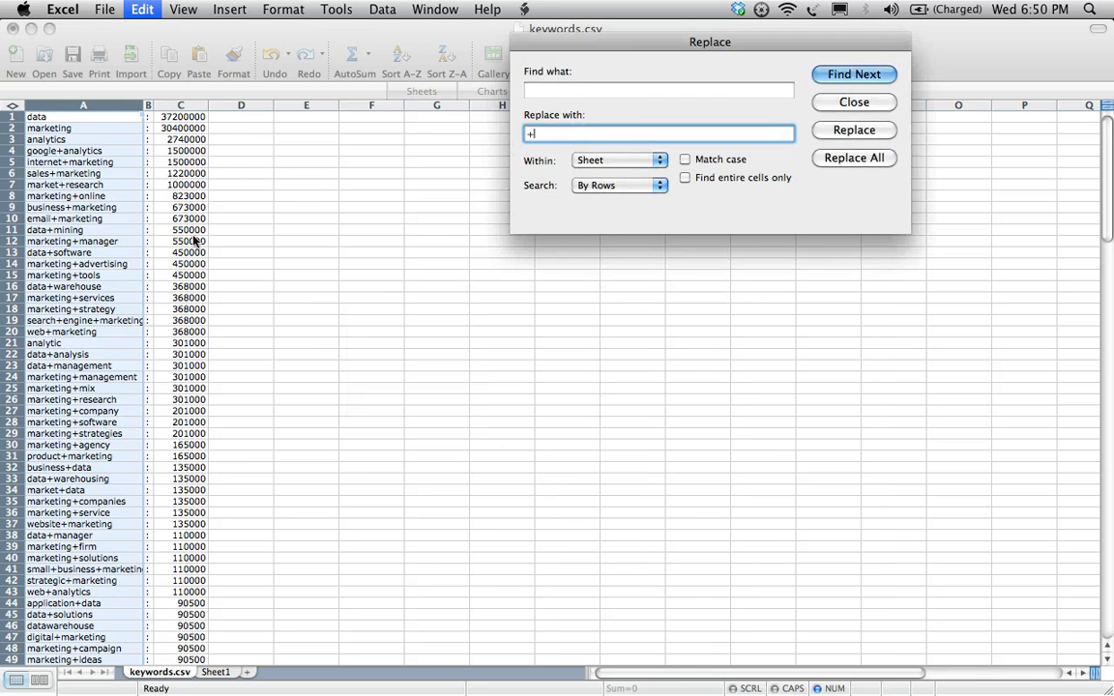
pyautogui.click(861, 105)
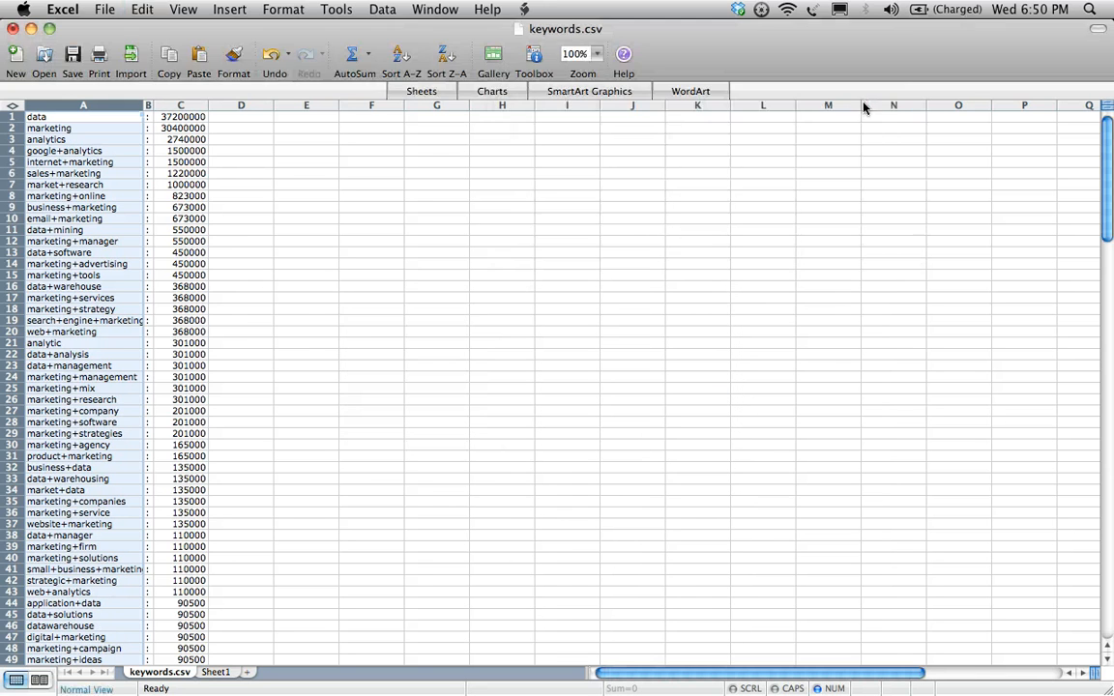
# - Copy the whole keyword list with its colons and search volumes, from A1 down to C150
pyautogui.click(99, 115)
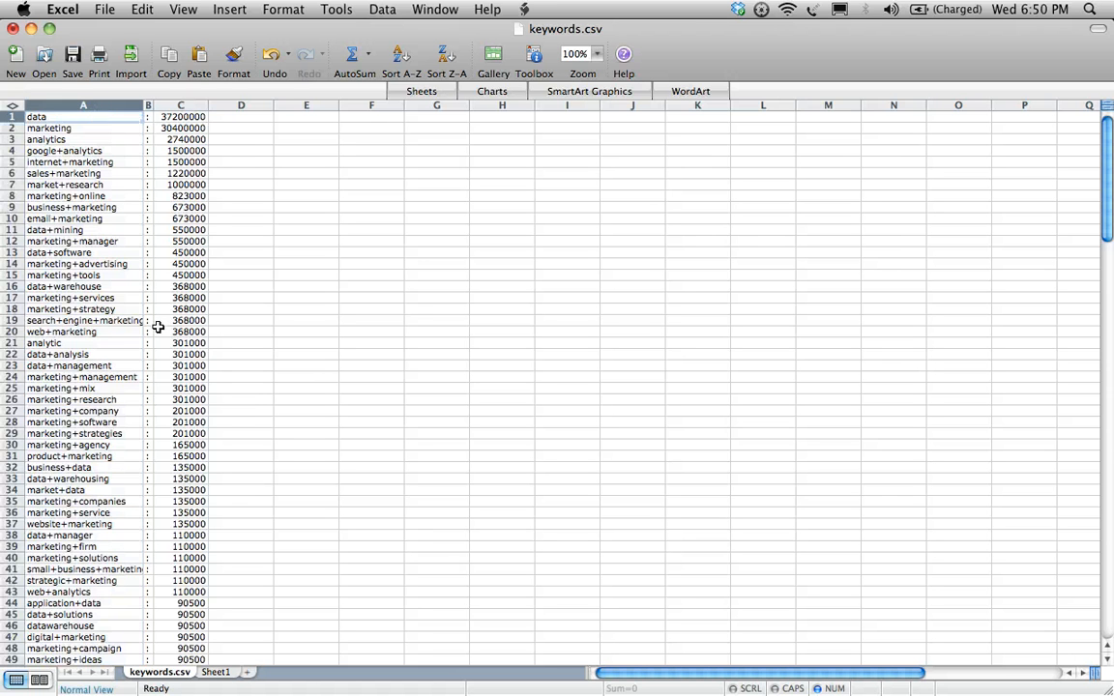
pyautogui.scroll(-20, 156, 326)
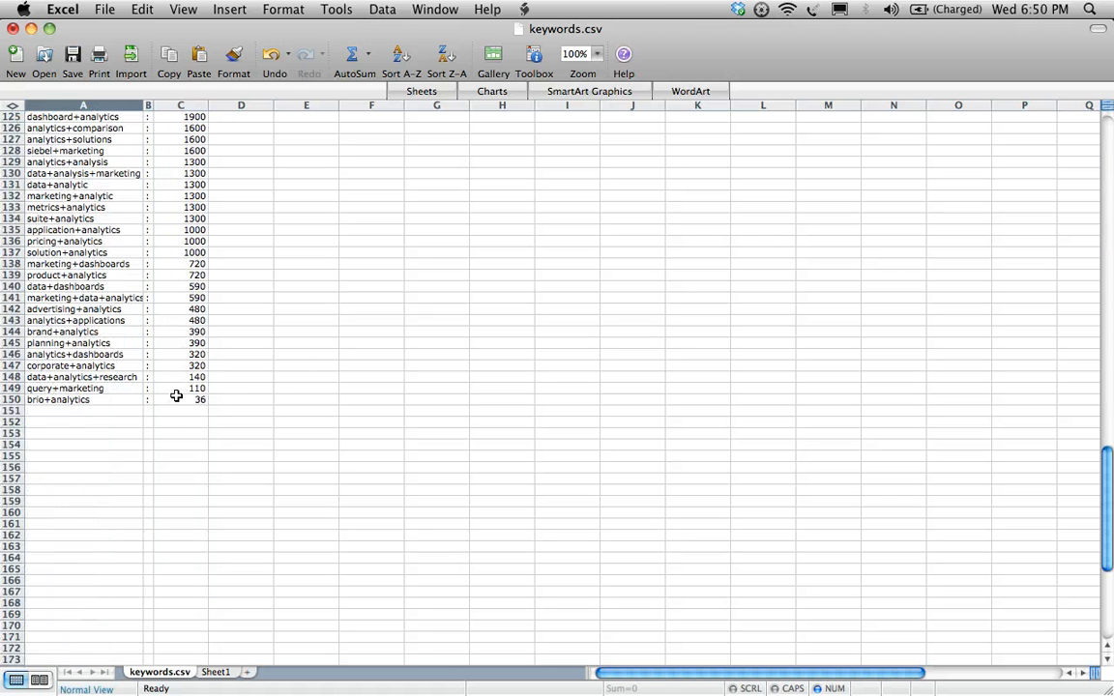
pyautogui.moveTo(174, 396); pyautogui.dragTo(89, 117)
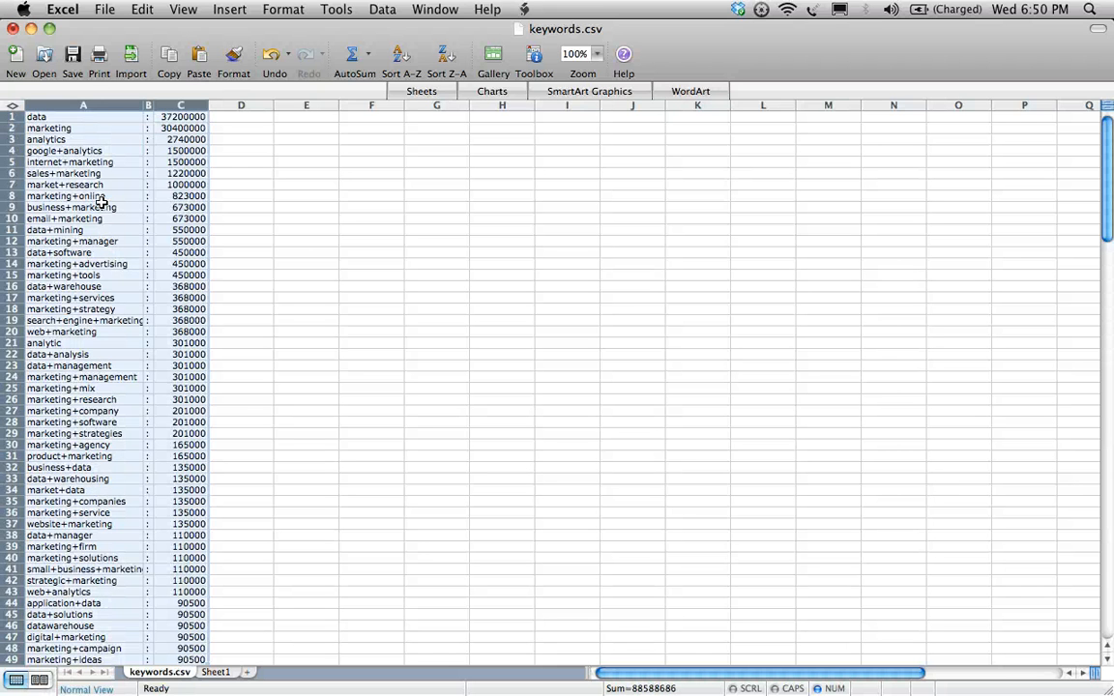
pyautogui.press('super+c')
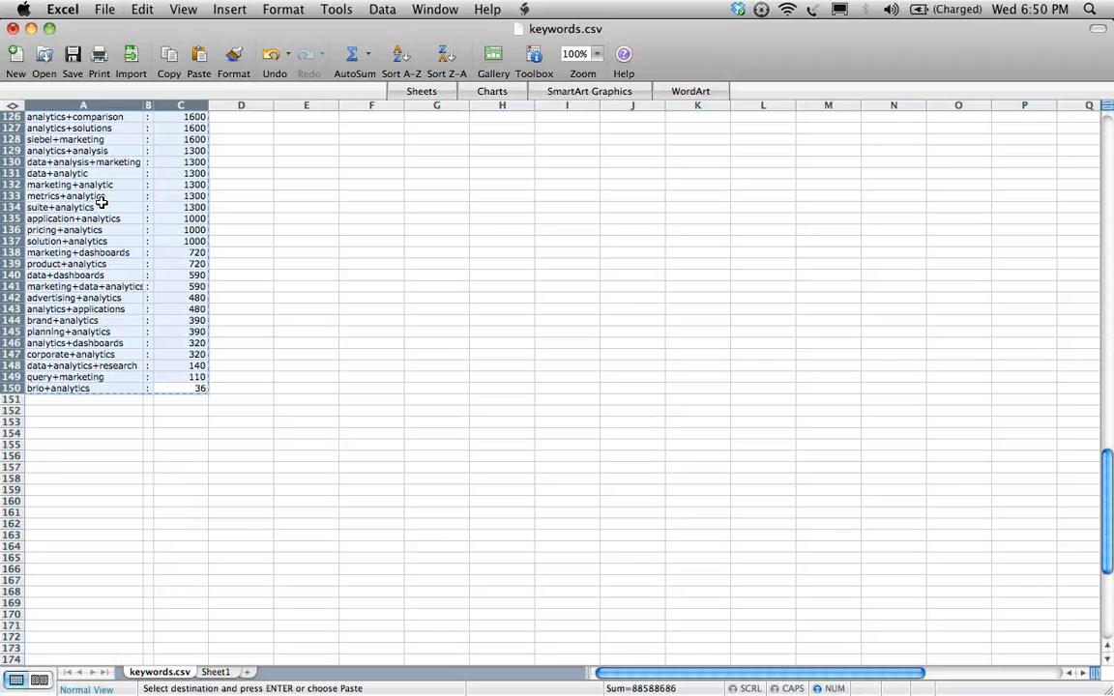
pyautogui.rightClick(101, 202)
pyautogui.click(142, 257)
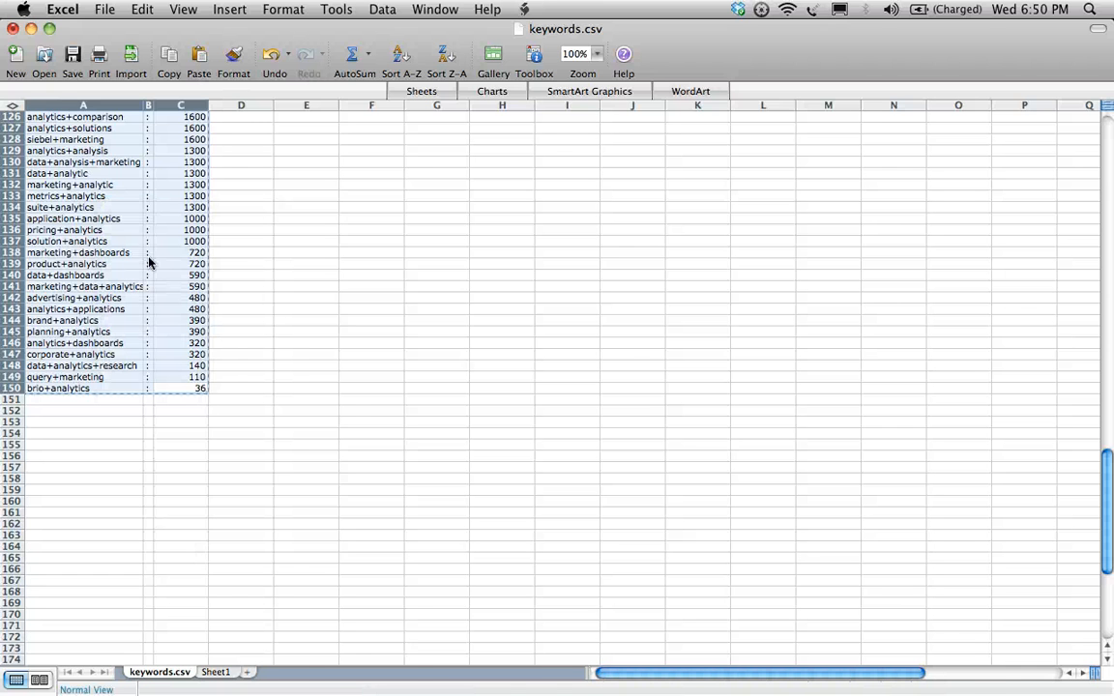
# - Switch to Firefox and bring up the Wordle Advanced Tools page
pyautogui.press('F9')
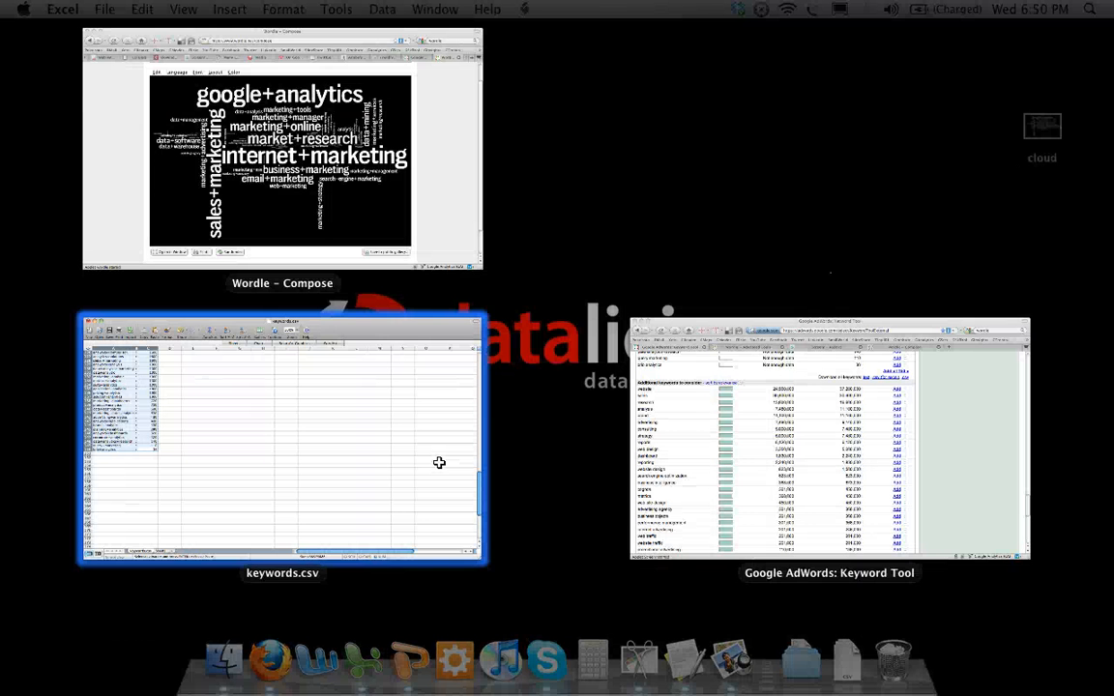
pyautogui.press('Right')
pyautogui.press('Return')
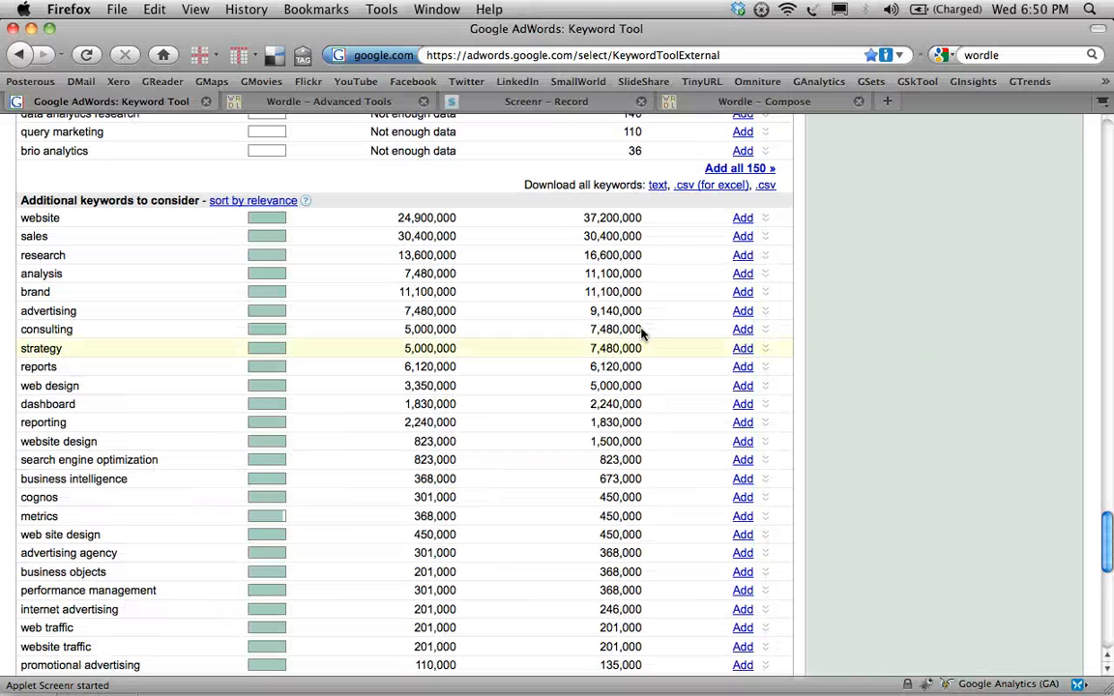
pyautogui.click(313, 108)
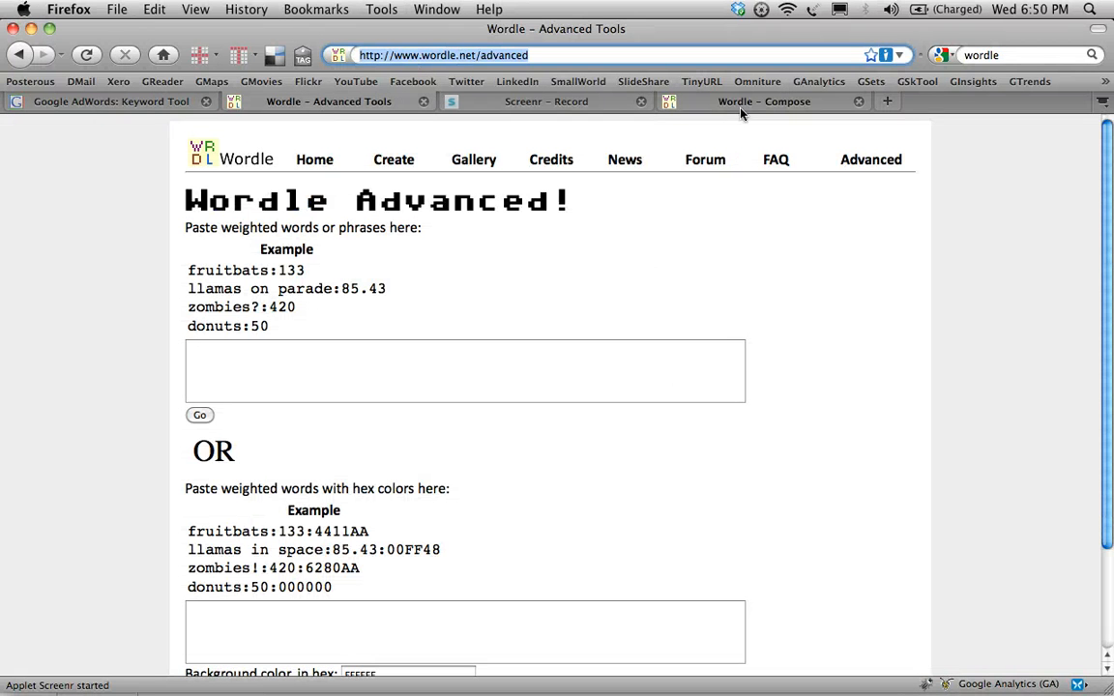
# - Paste the copied keyword weights as weighted words or phrases and generate the word cloud
pyautogui.click(253, 372)
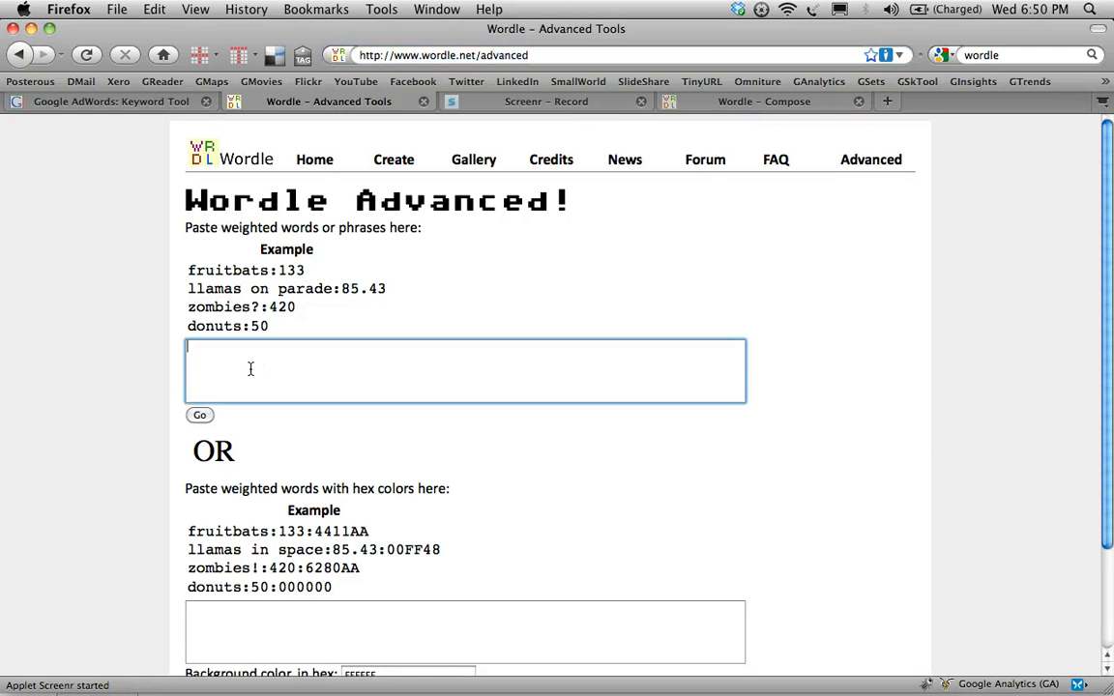
pyautogui.press('super+v')
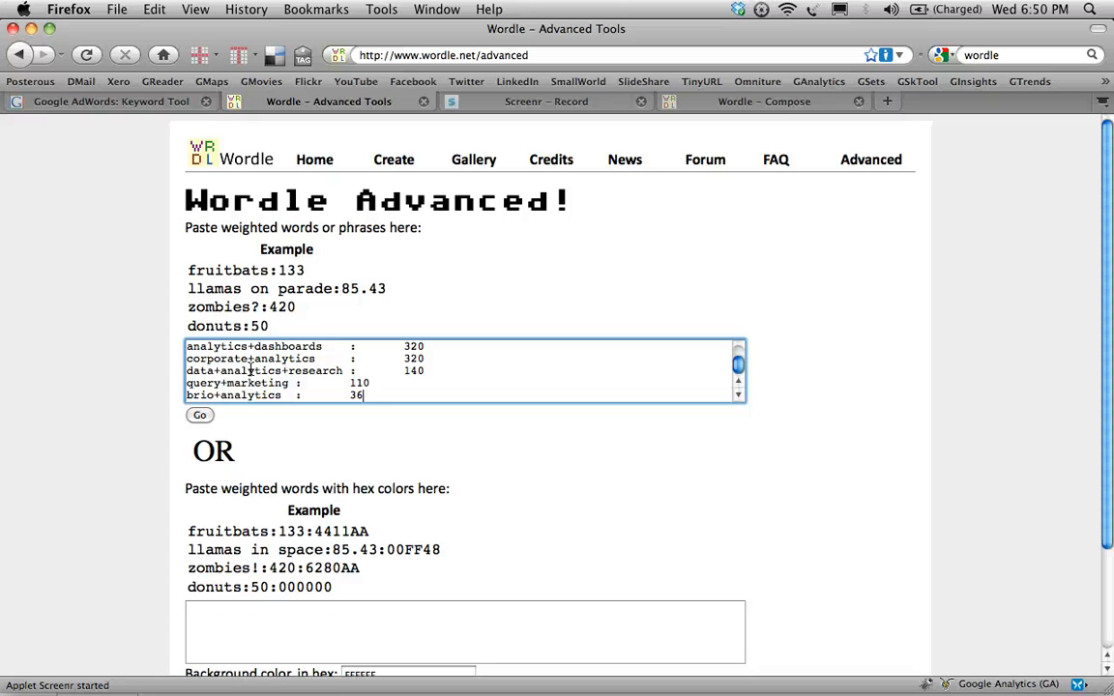
pyautogui.click(199, 416)
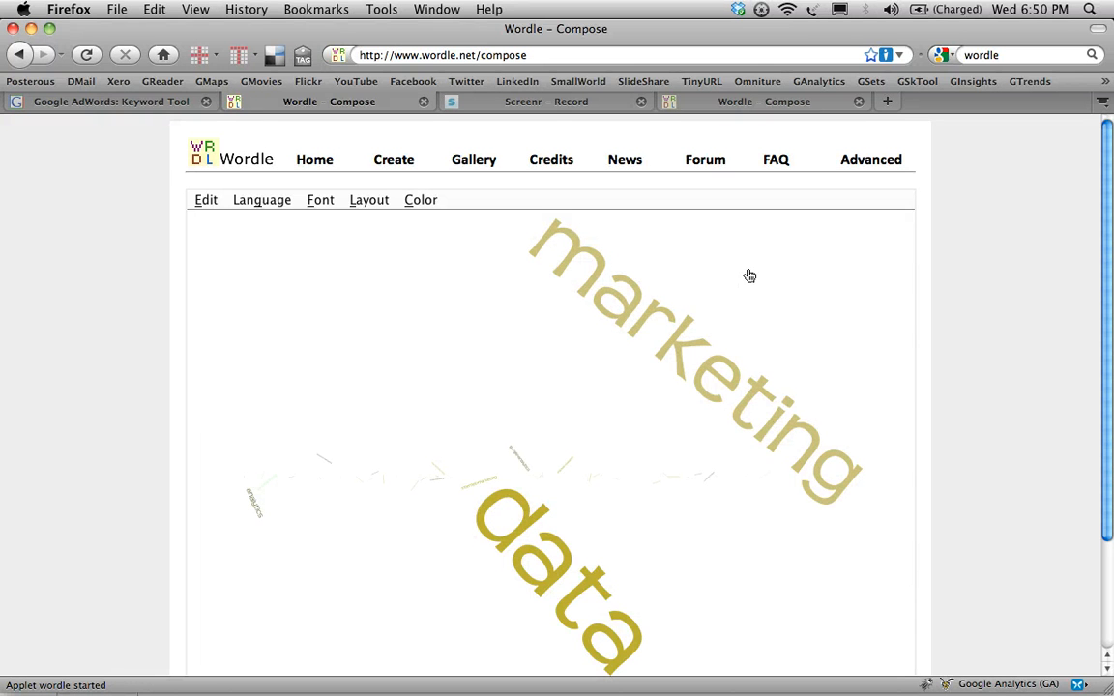
# - Apply the WB color palette to the word cloud and change its font
pyautogui.click(430, 205)
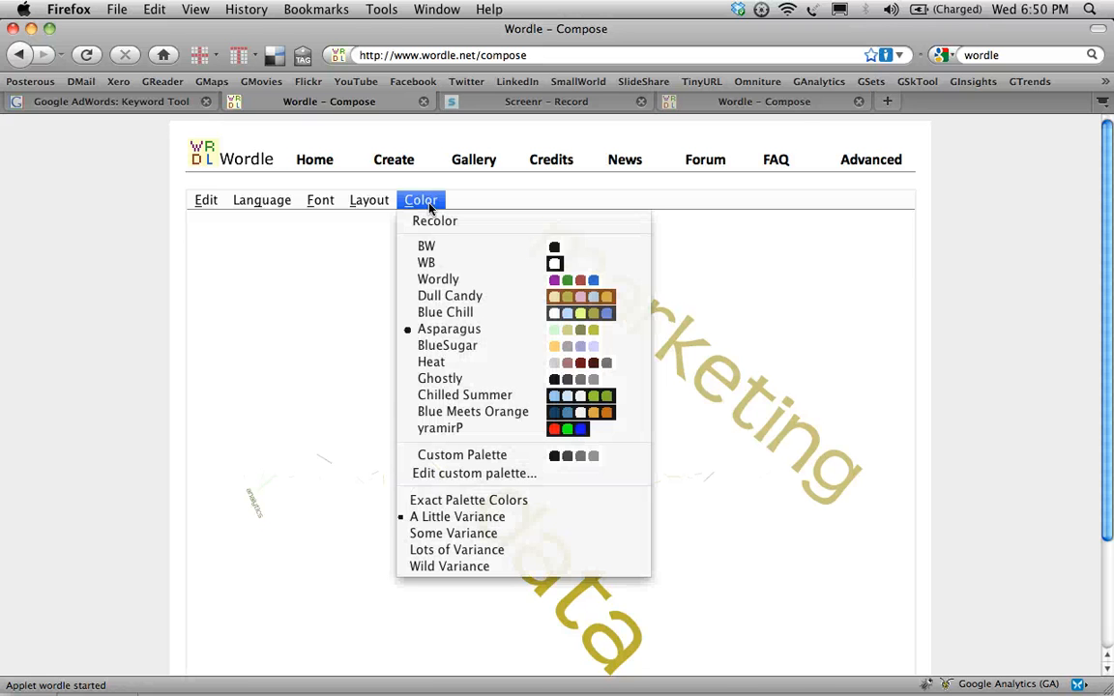
pyautogui.click(412, 263)
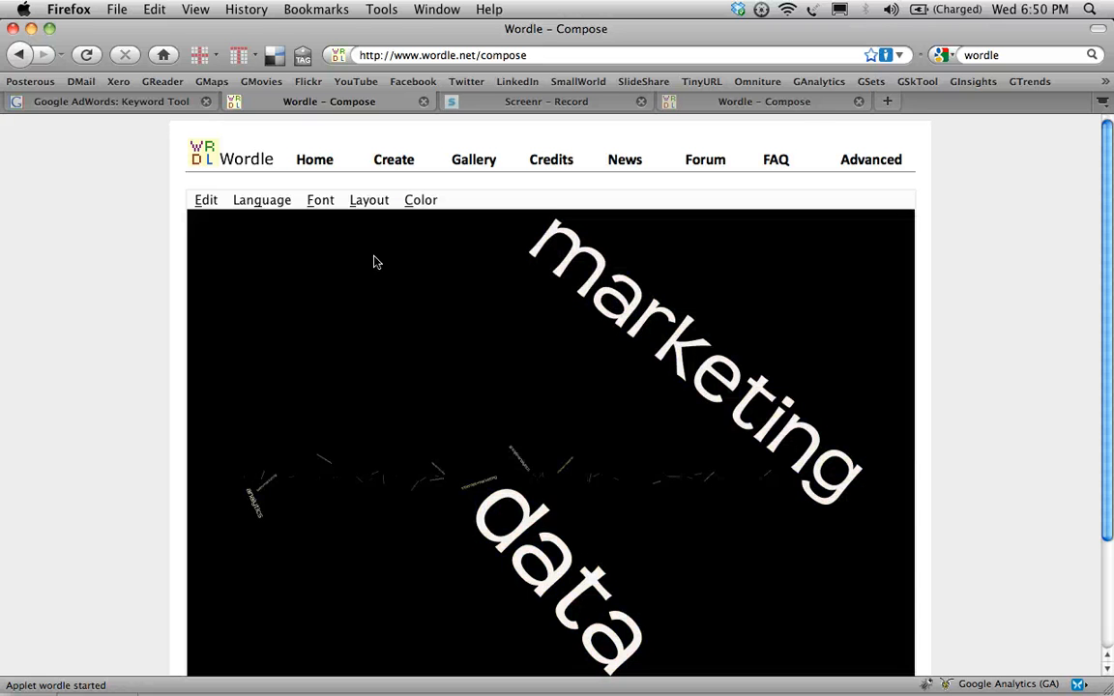
pyautogui.click(316, 202)
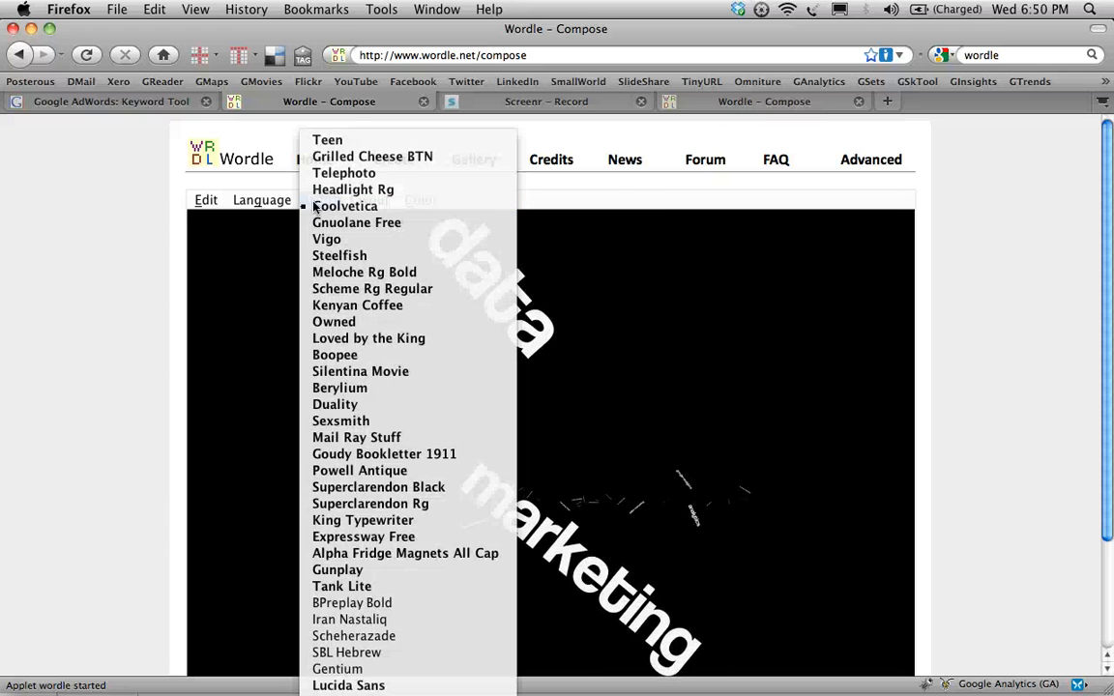
pyautogui.click(317, 206)
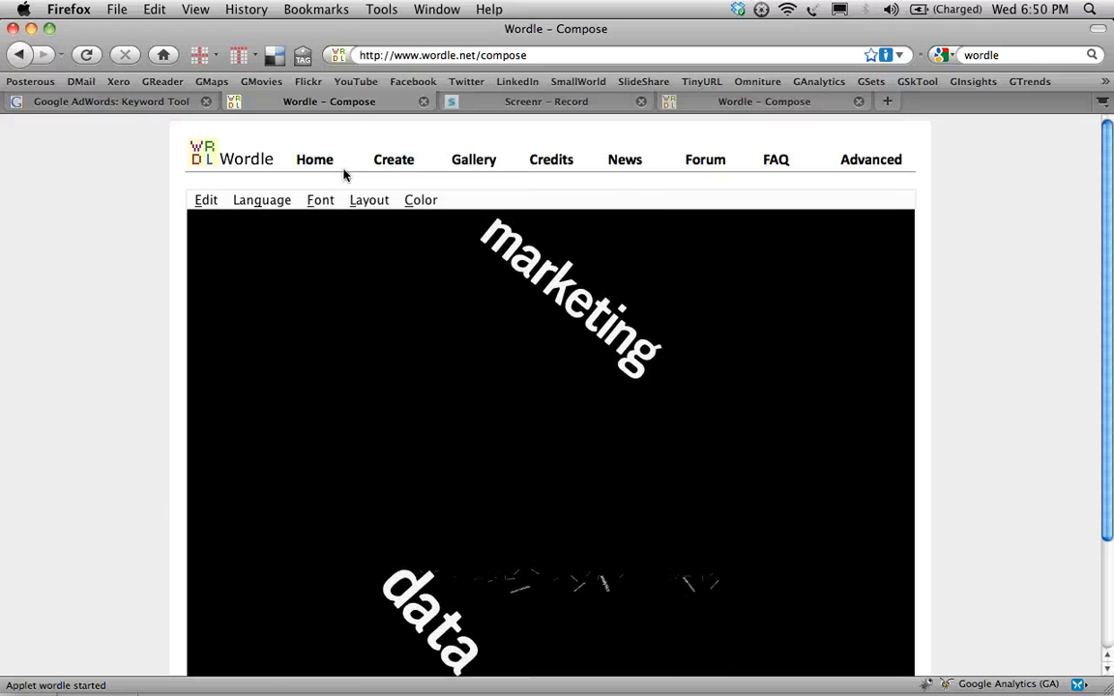
# - Set the word cloud's layout to Mostly Horizontal
pyautogui.click(367, 202)
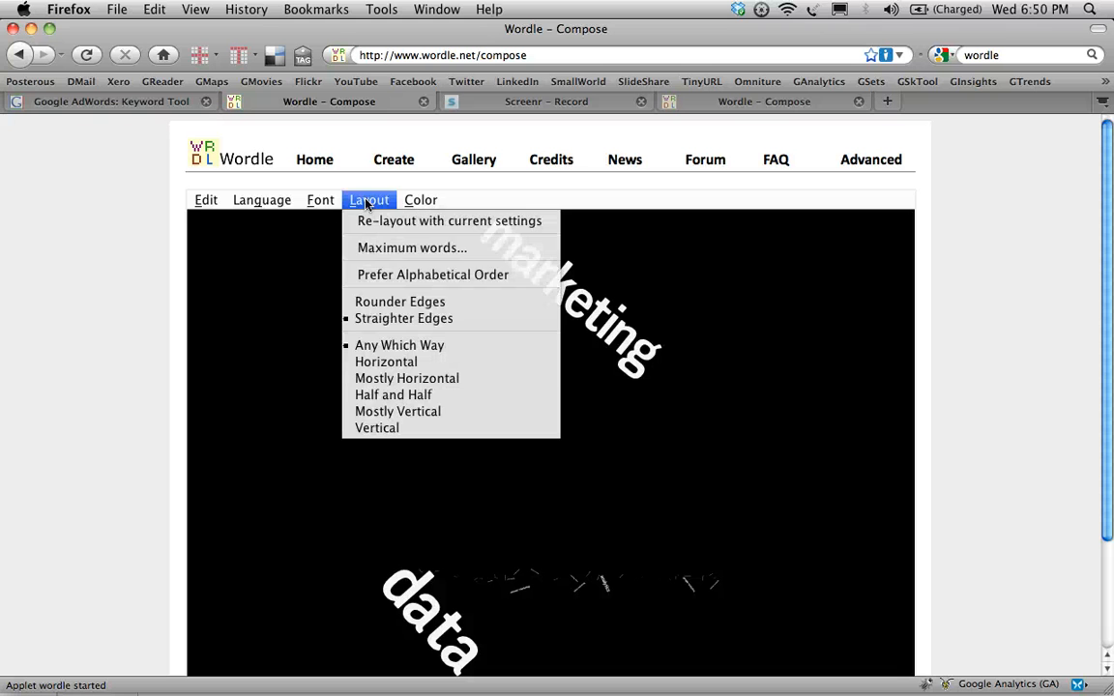
pyautogui.click(366, 378)
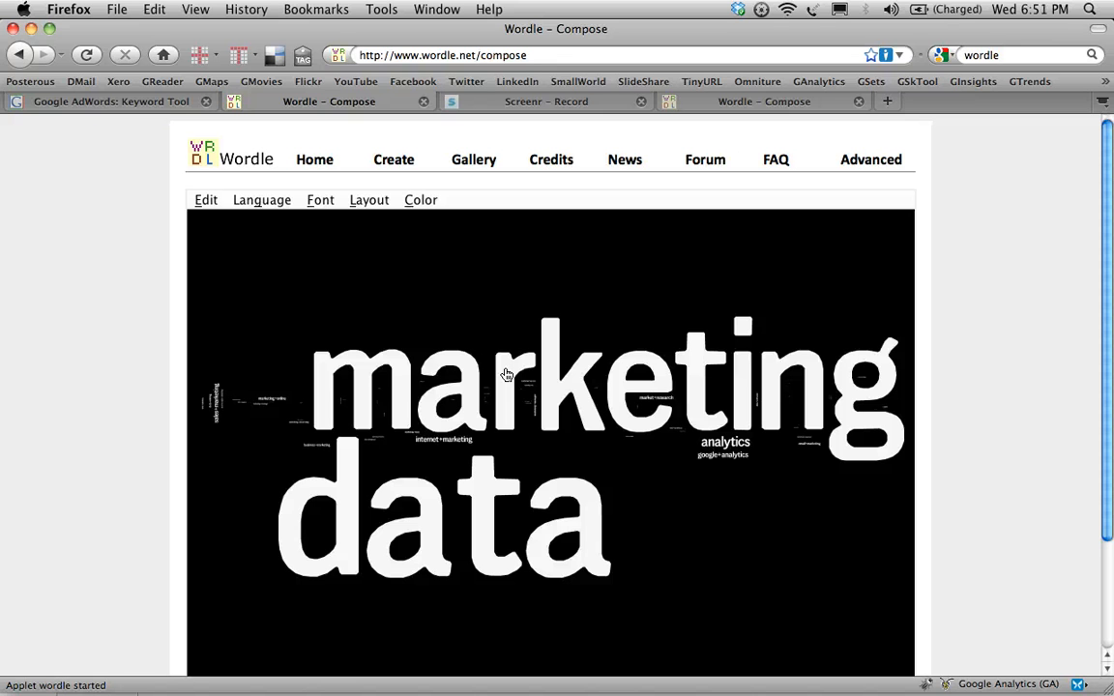
# - Remove the dominating words "marketing", "data" and "analytics" from the word cloud
pyautogui.moveTo(506, 374)
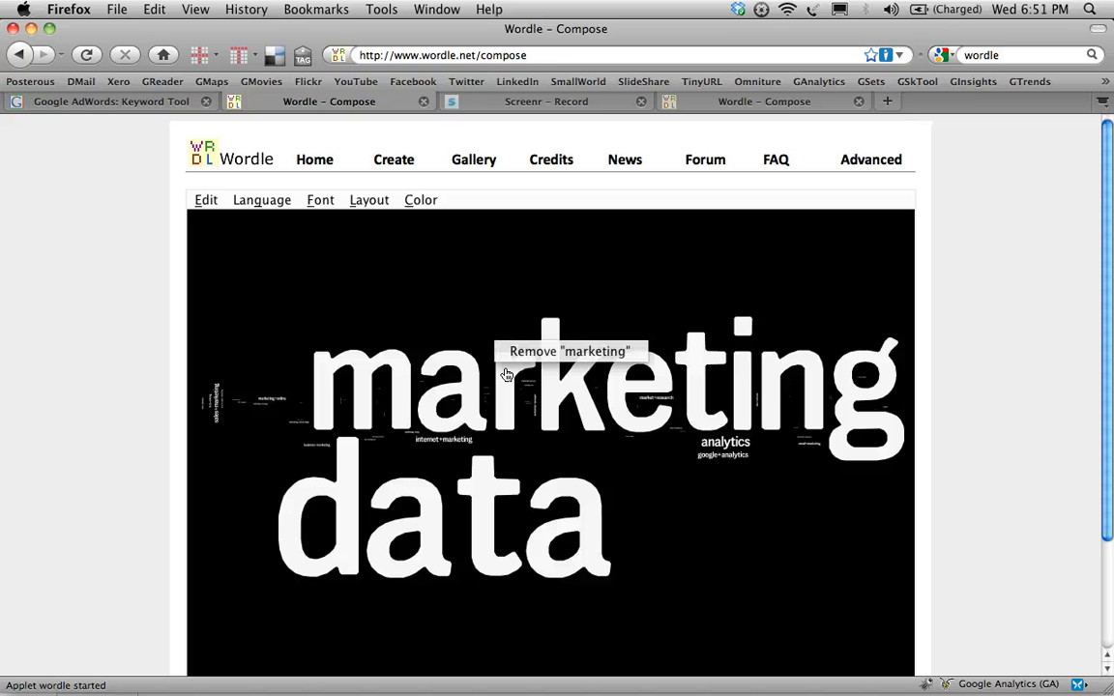
pyautogui.click(527, 354)
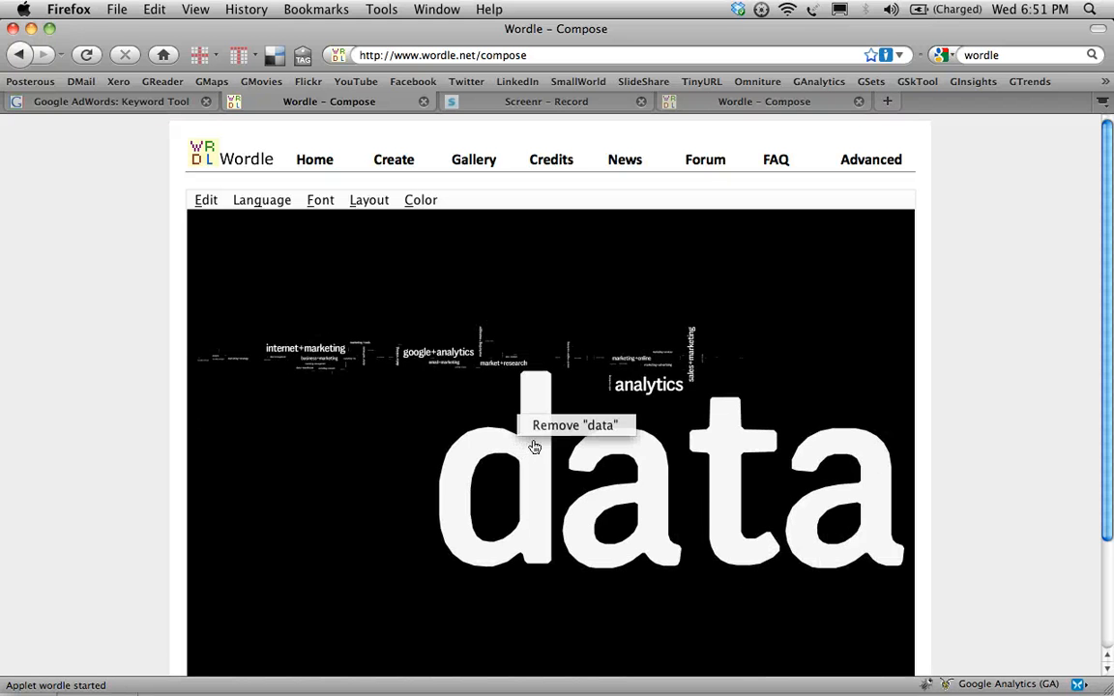
pyautogui.click(550, 430)
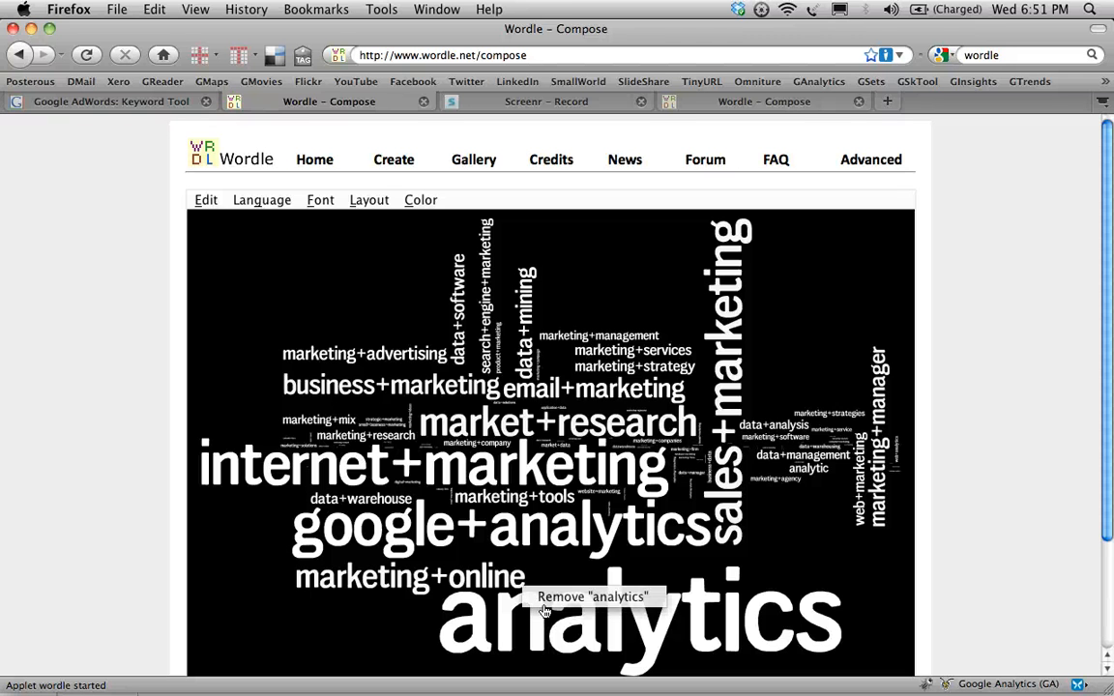
pyautogui.click(547, 605)
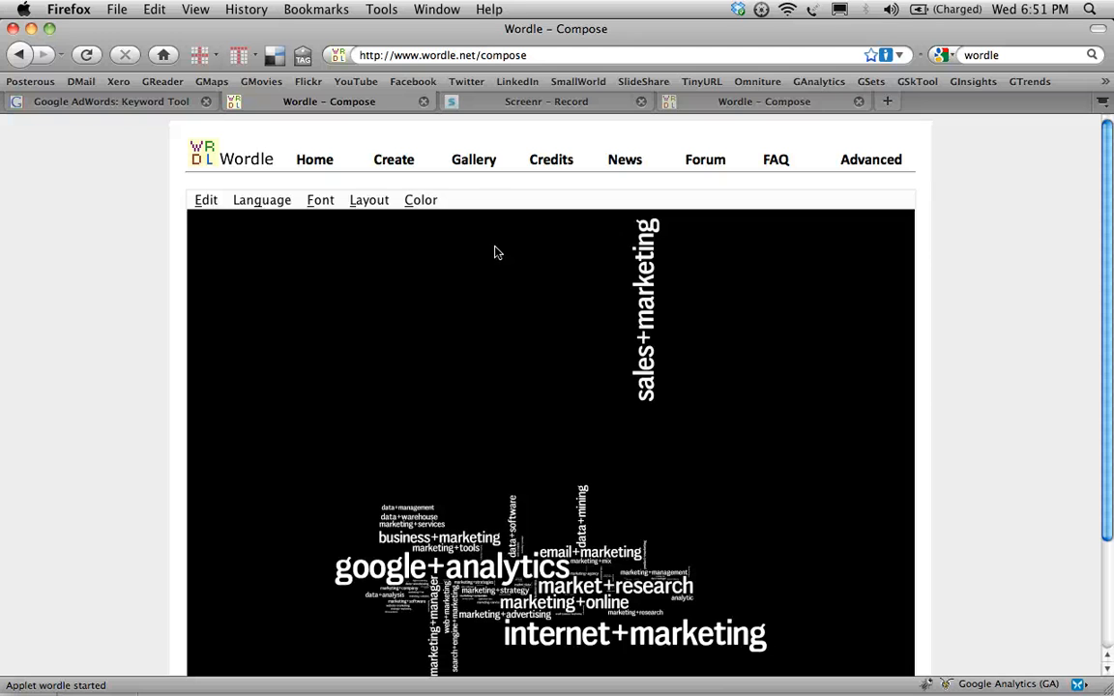
# - Re-layout the word cloud with its current settings three times to get a better arrangement
pyautogui.click(416, 203)
pyautogui.moveTo(360, 200)
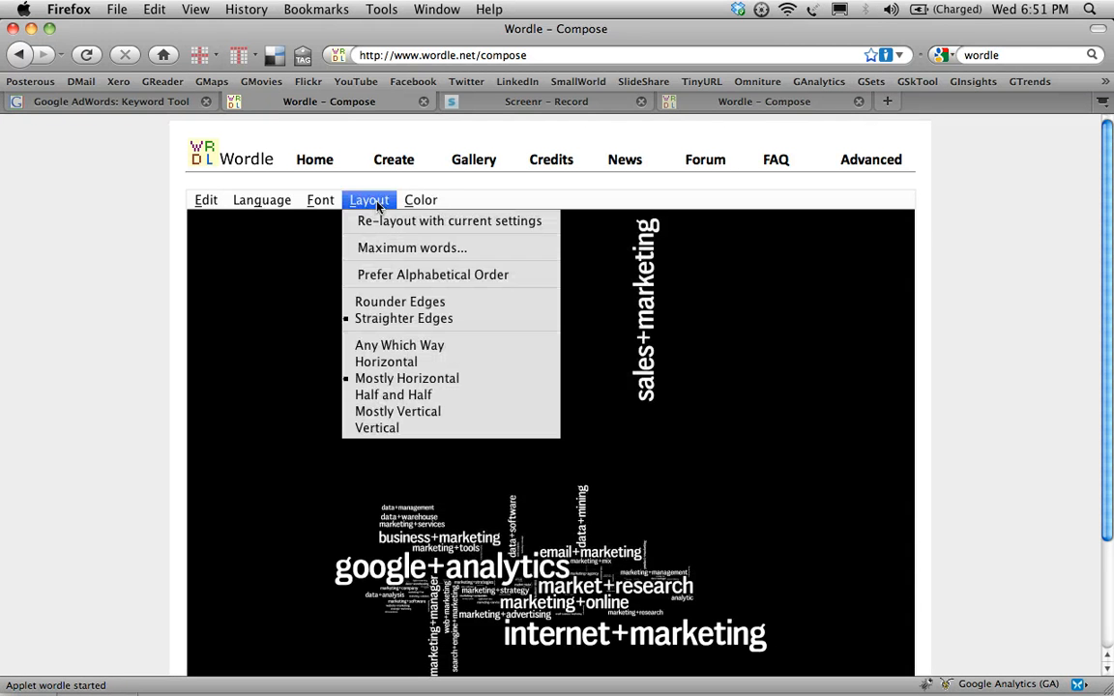
pyautogui.click(368, 221)
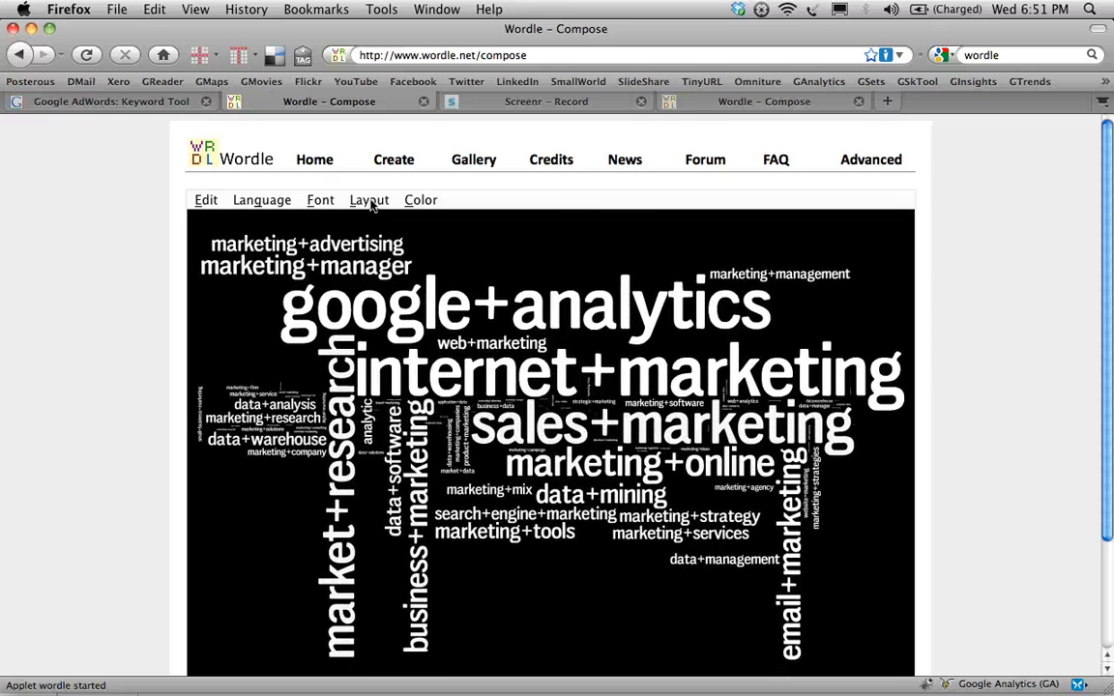
pyautogui.click(370, 200)
pyautogui.click(384, 221)
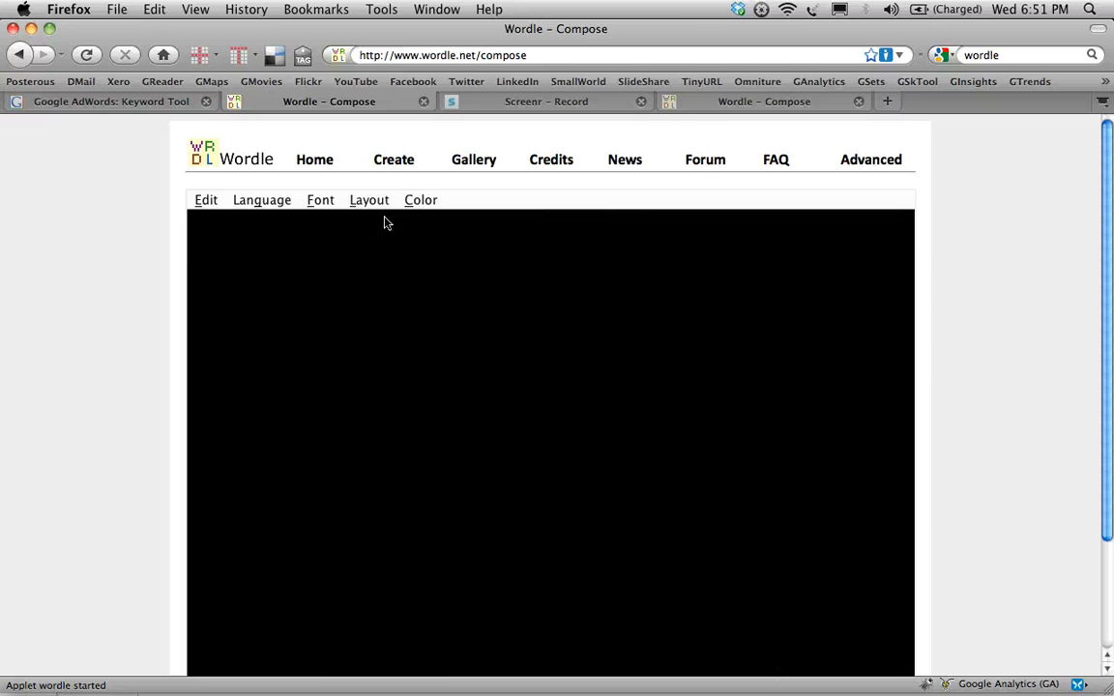
pyautogui.click(369, 200)
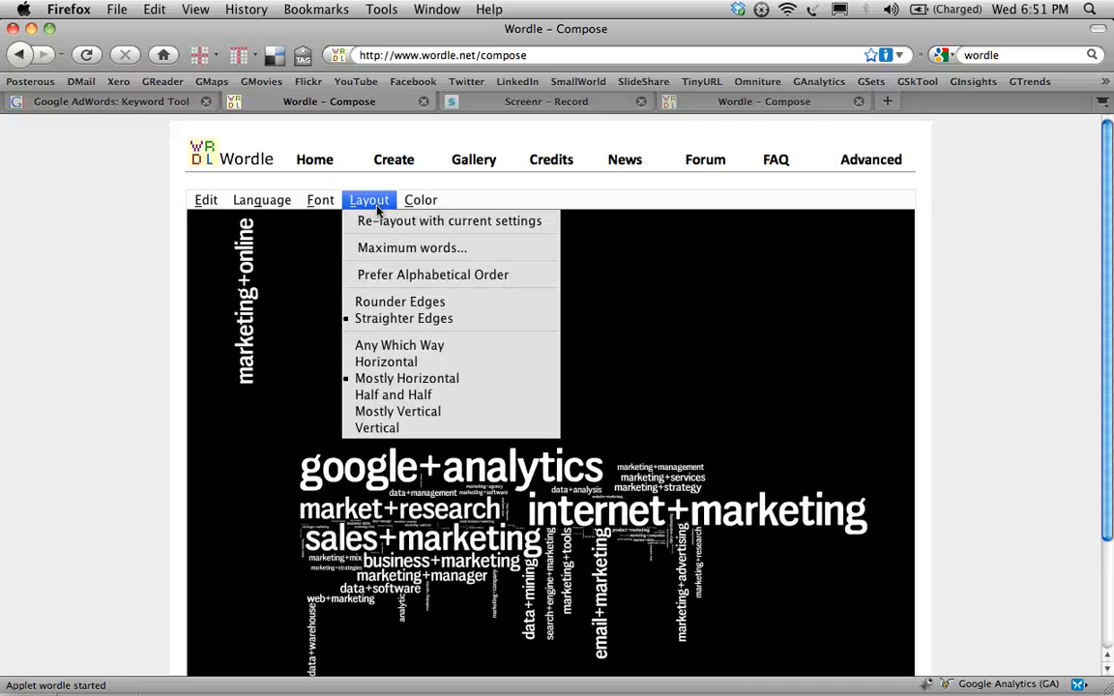
pyautogui.click(377, 222)
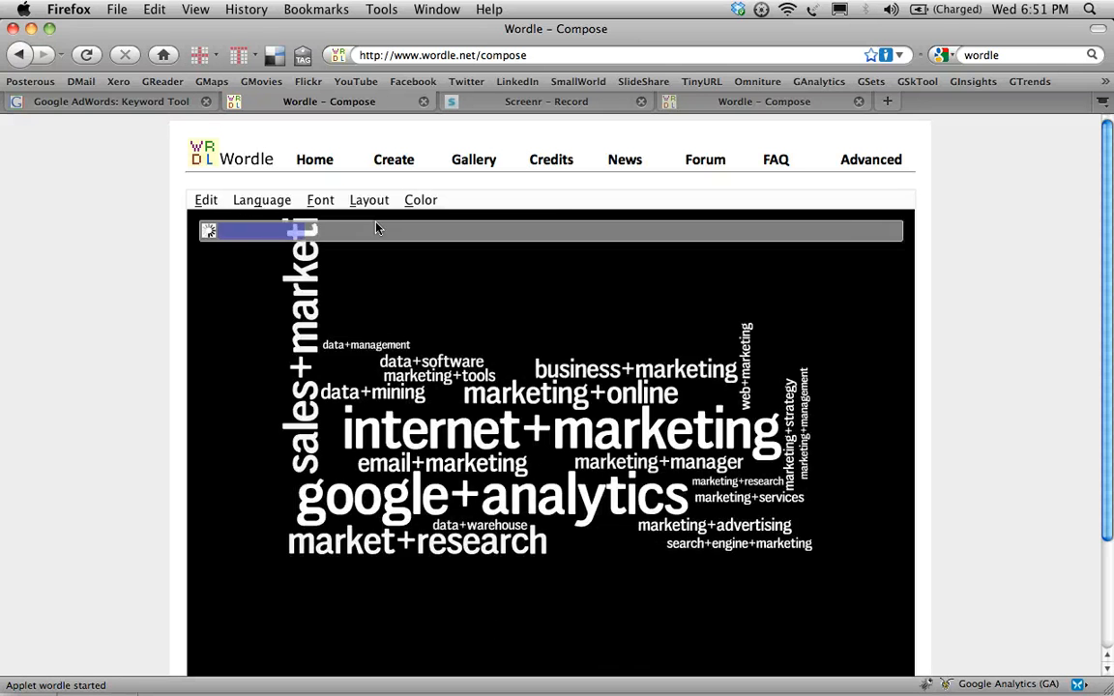
# - Re-layout the word cloud once more with its current settings for a different arrangement of the keywords
pyautogui.click(373, 200)
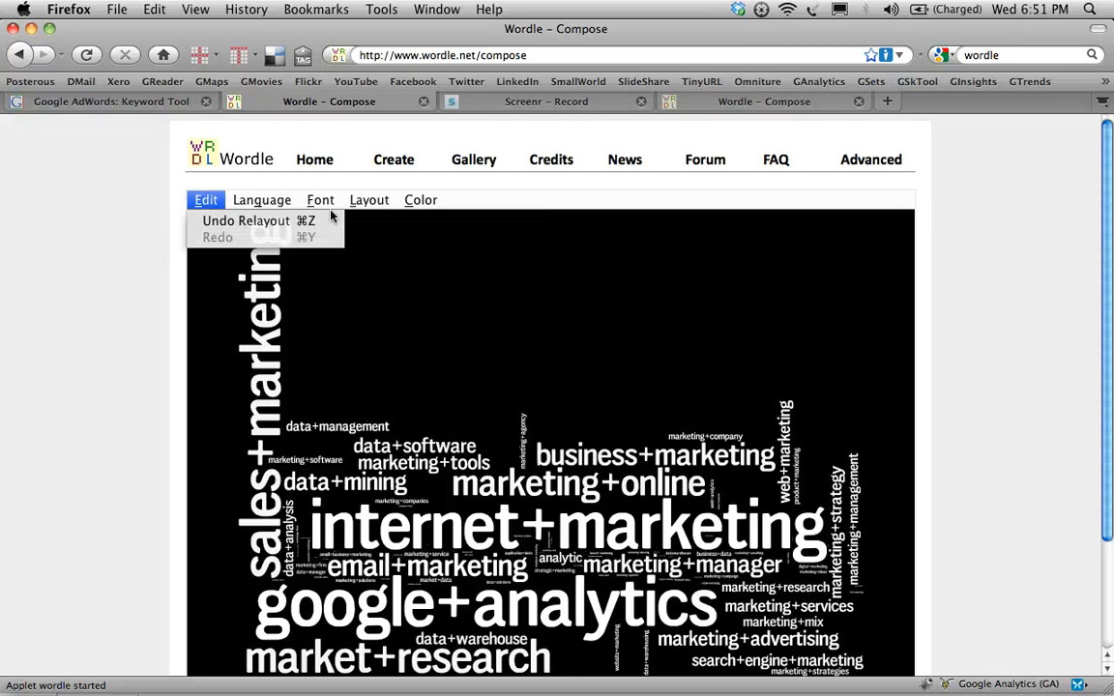
pyautogui.click(368, 225)
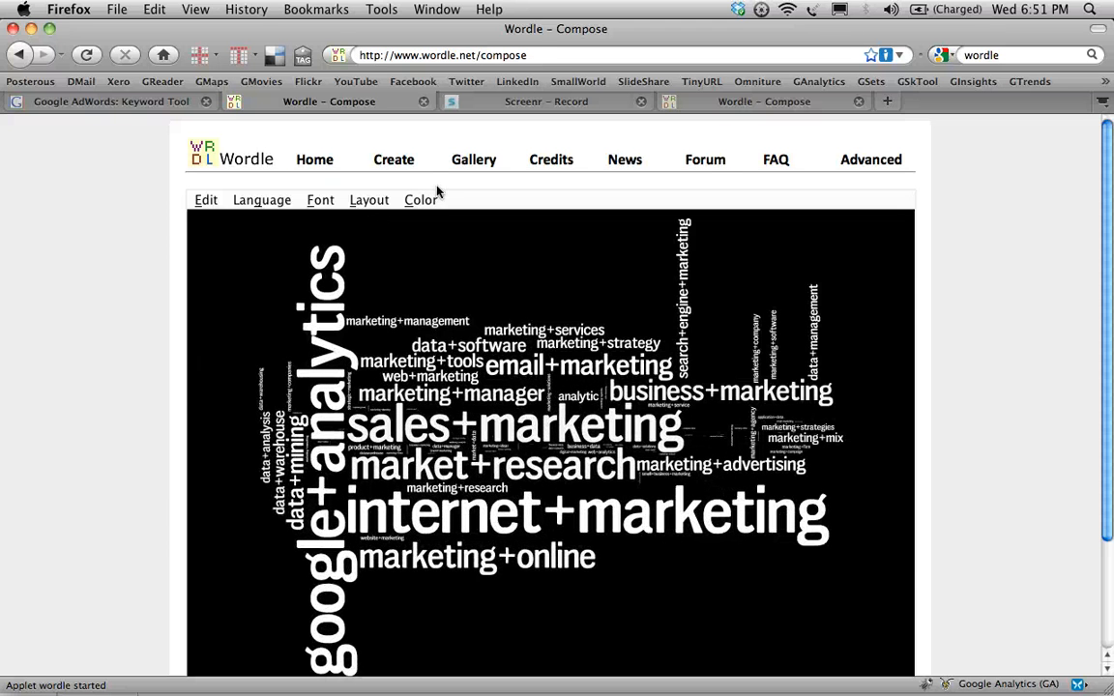
pyautogui.scroll(-1, 1002, 271)
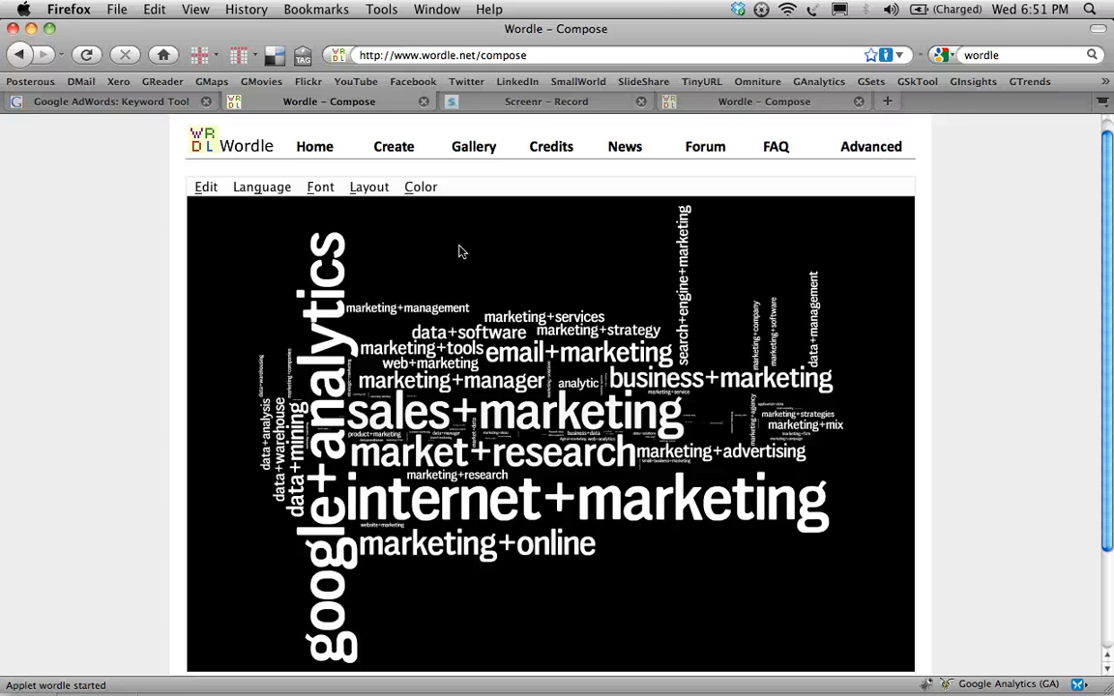
pyautogui.press('super+d')
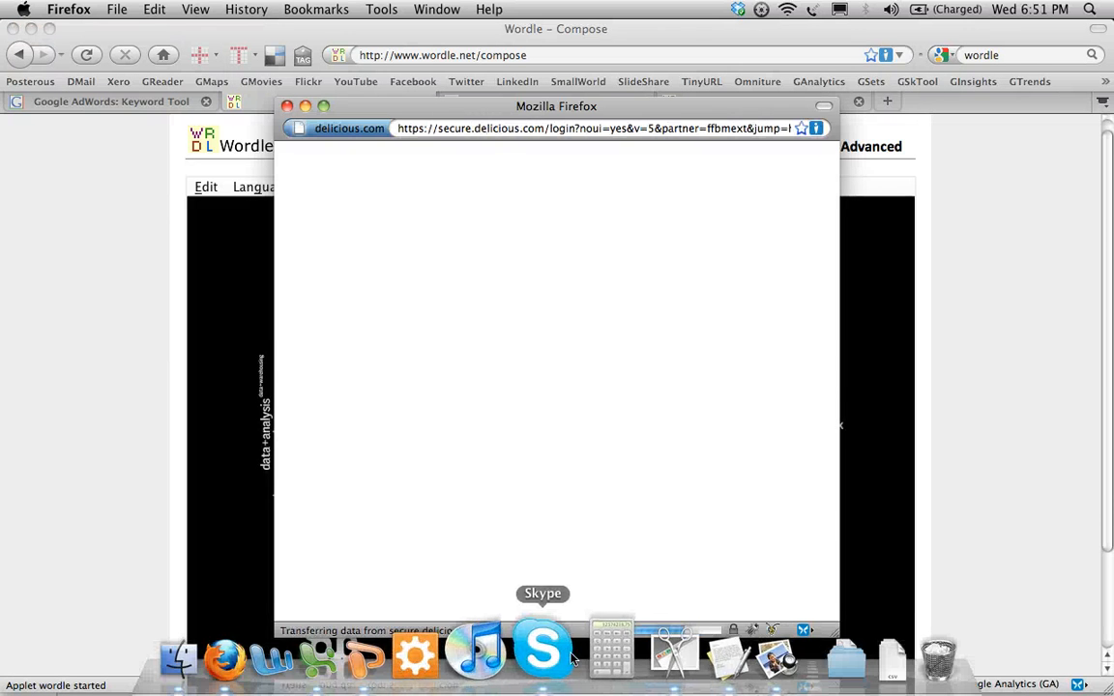
pyautogui.click(225, 105)
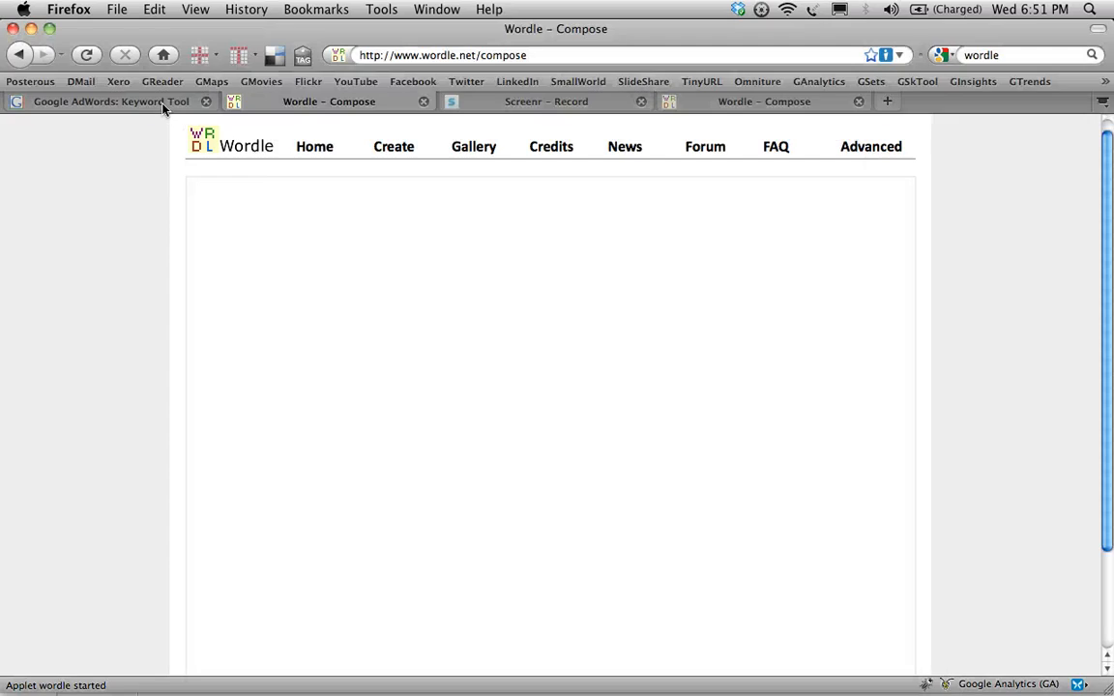
pyautogui.click(580, 104)
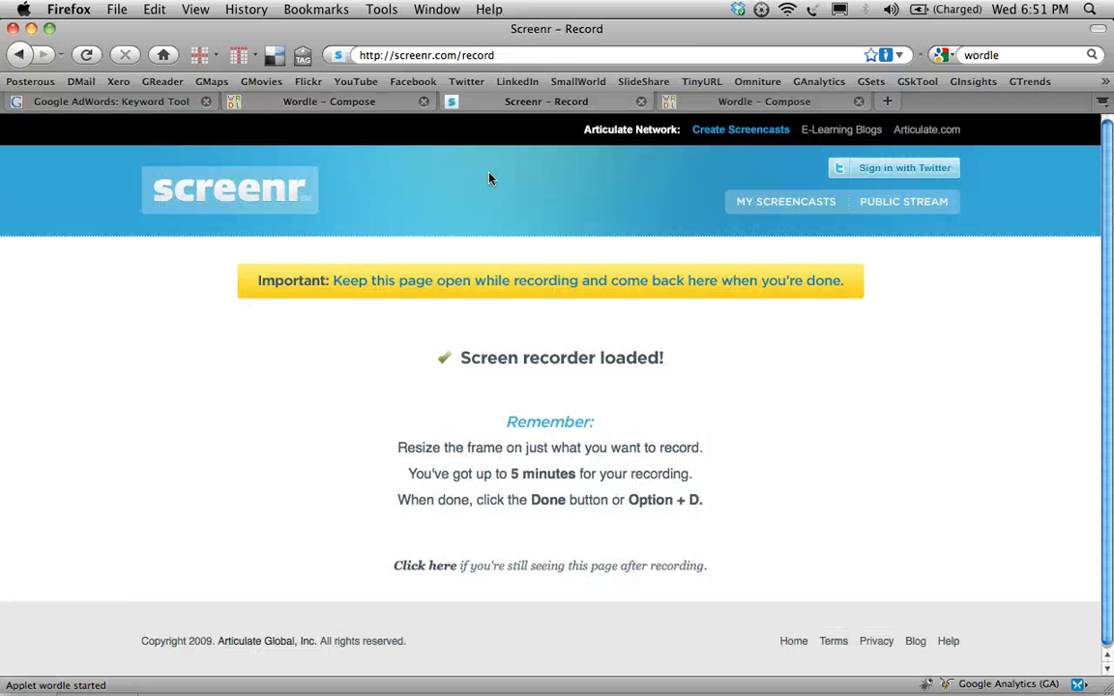
pyautogui.press('super+s')
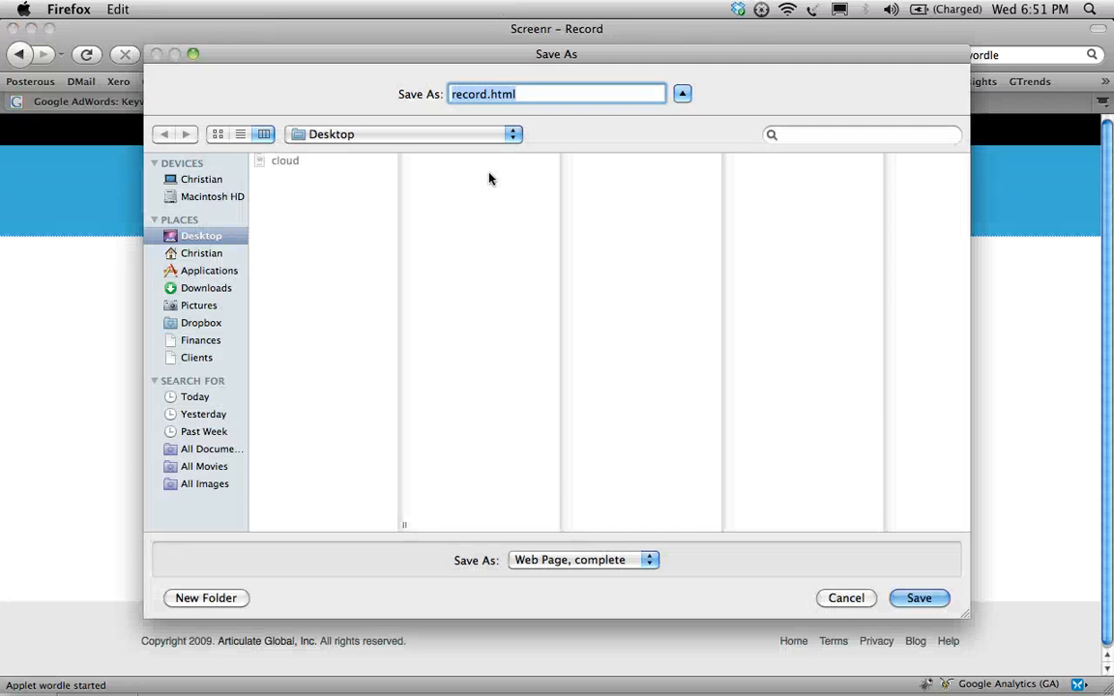
pyautogui.click(844, 599)
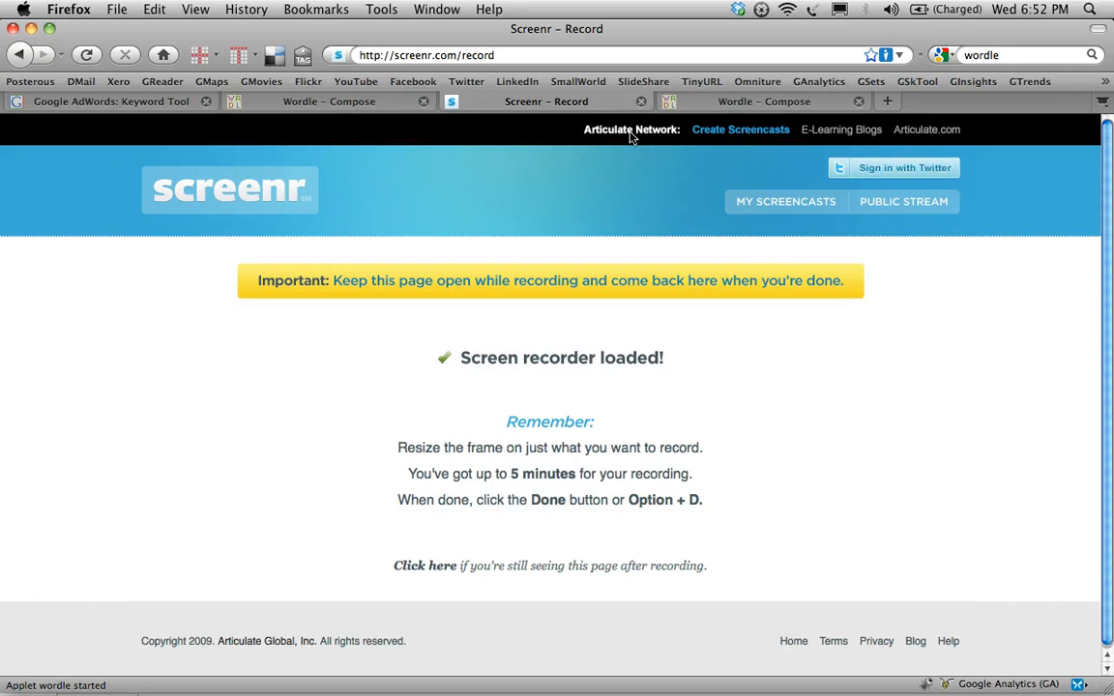
pyautogui.click(689, 108)
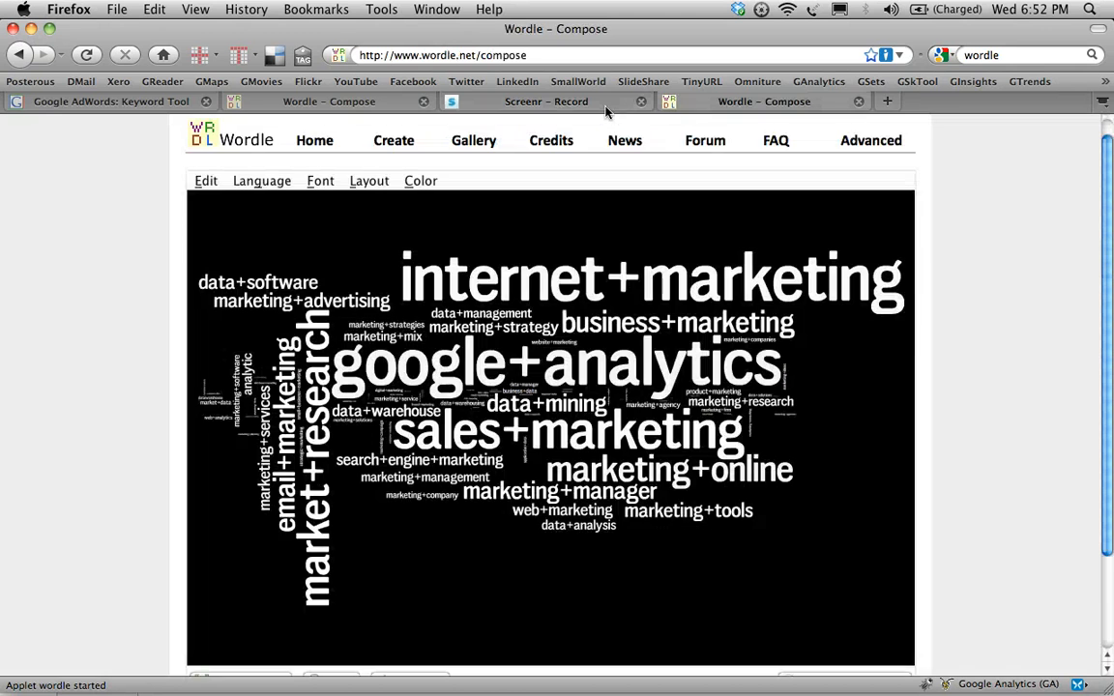
pyautogui.click(605, 107)
pyautogui.click(319, 102)
pyautogui.click(141, 102)
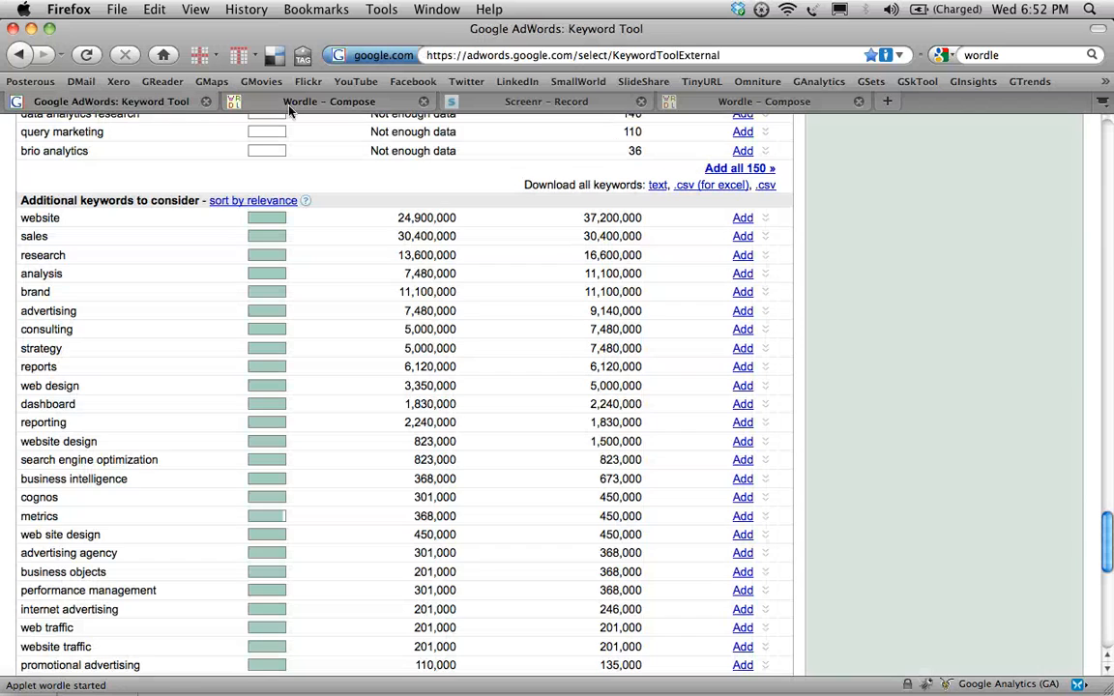
pyautogui.click(328, 107)
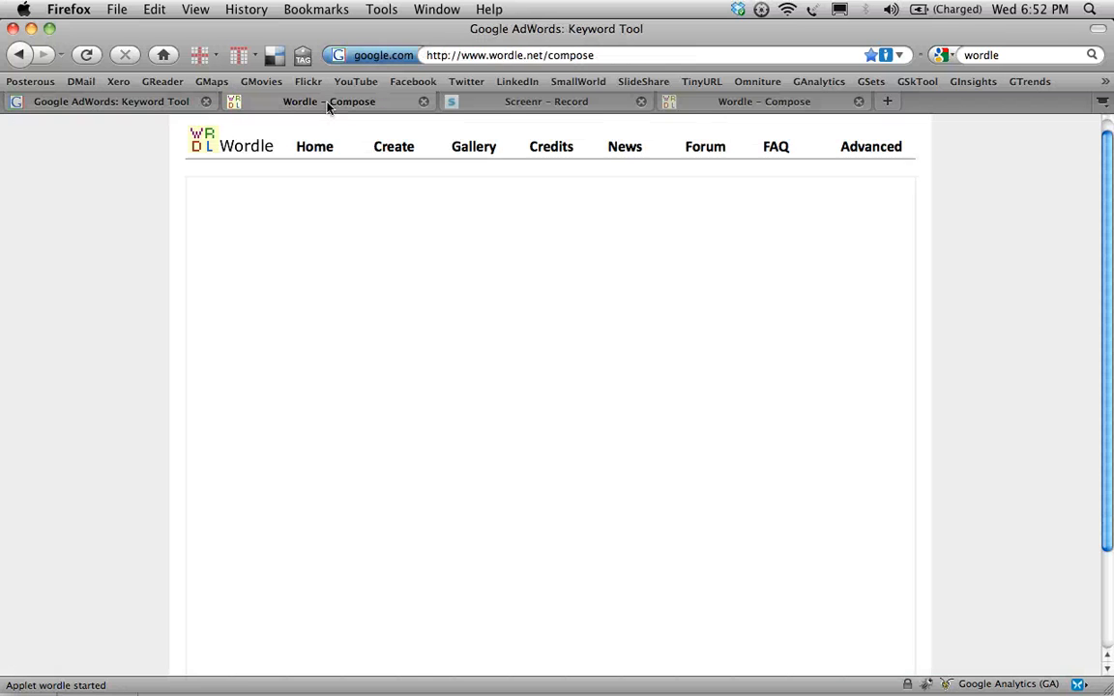
pyautogui.click(539, 101)
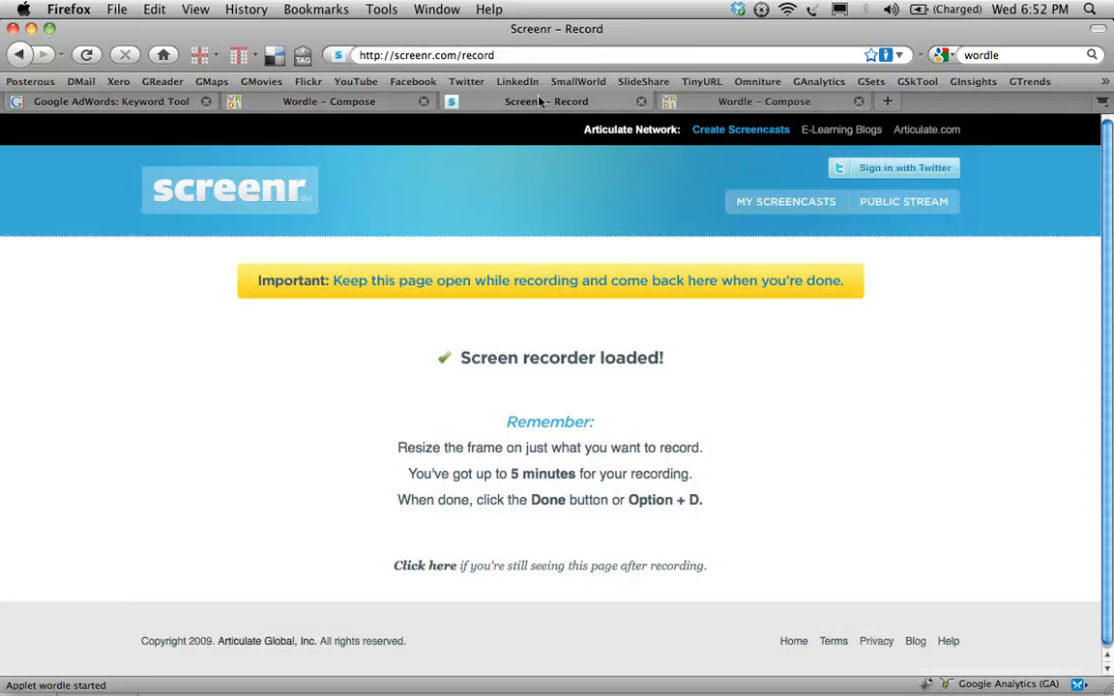